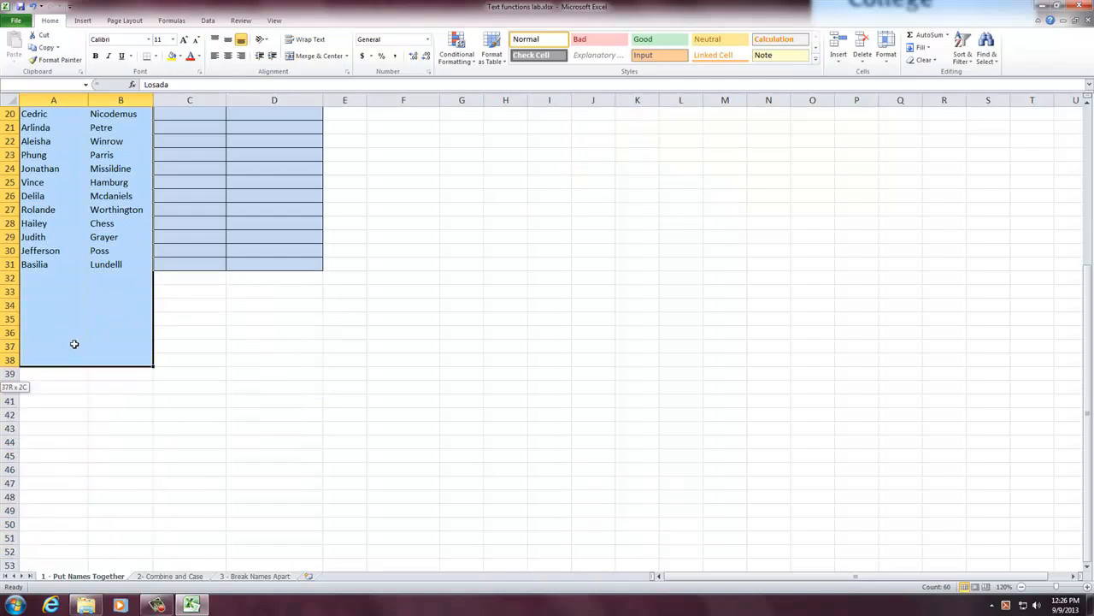
- Try to combine the first and last names in C2 with the formula =A2+B2, and clear the cell
click(41, 126)
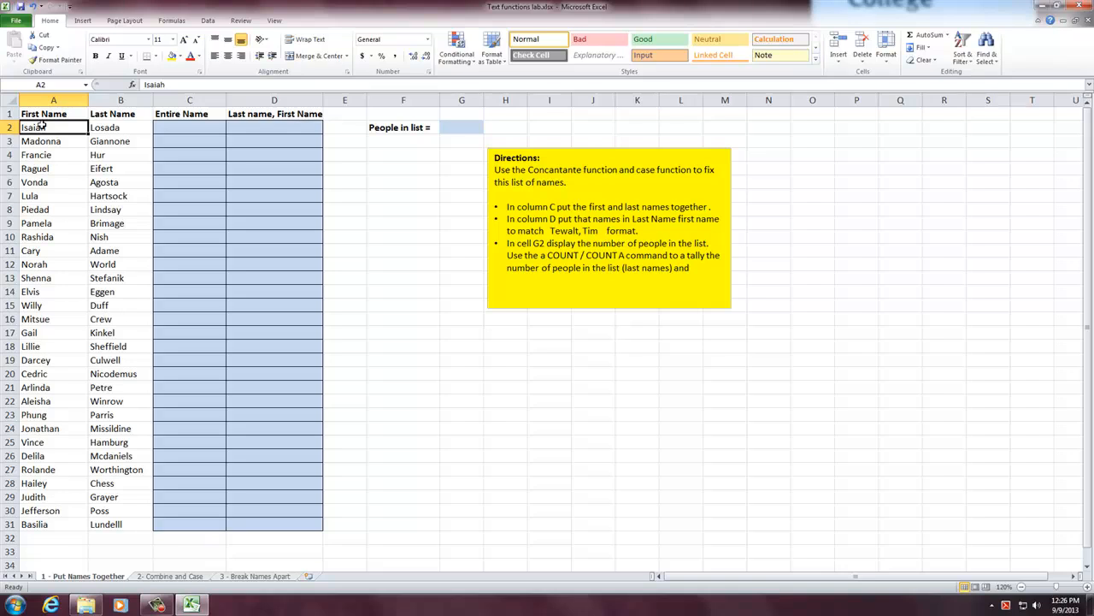
click(182, 128)
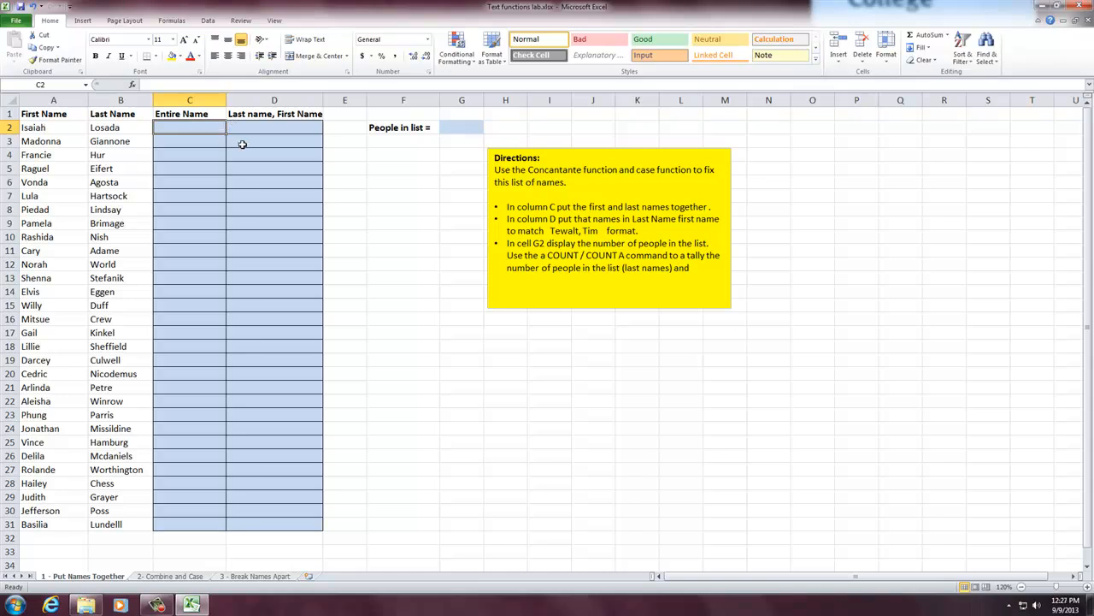
text(=)
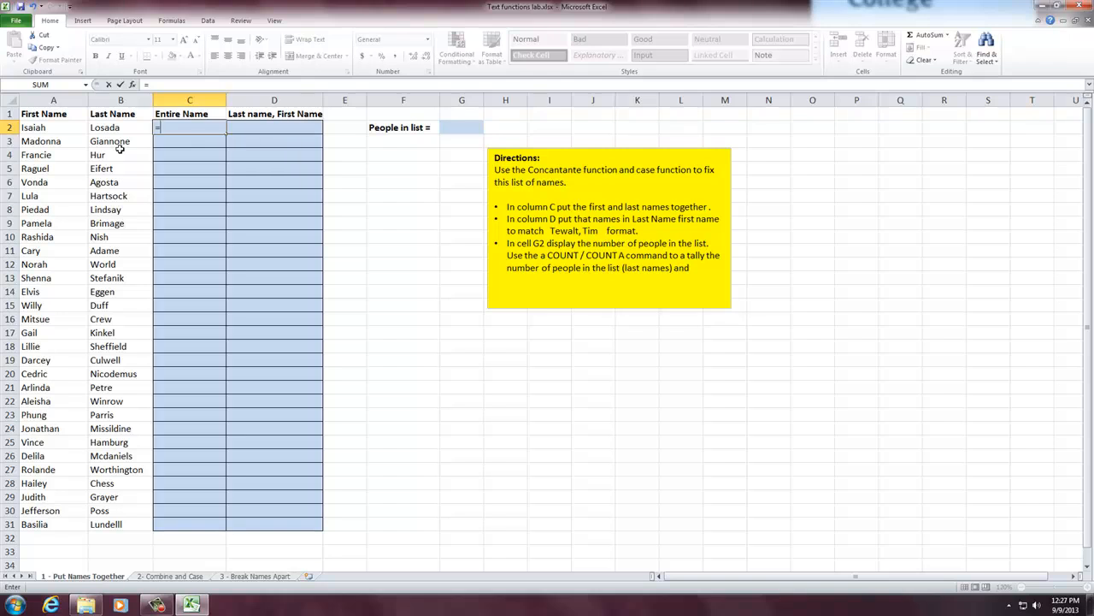
click(30, 127)
text(+)
click(107, 126)
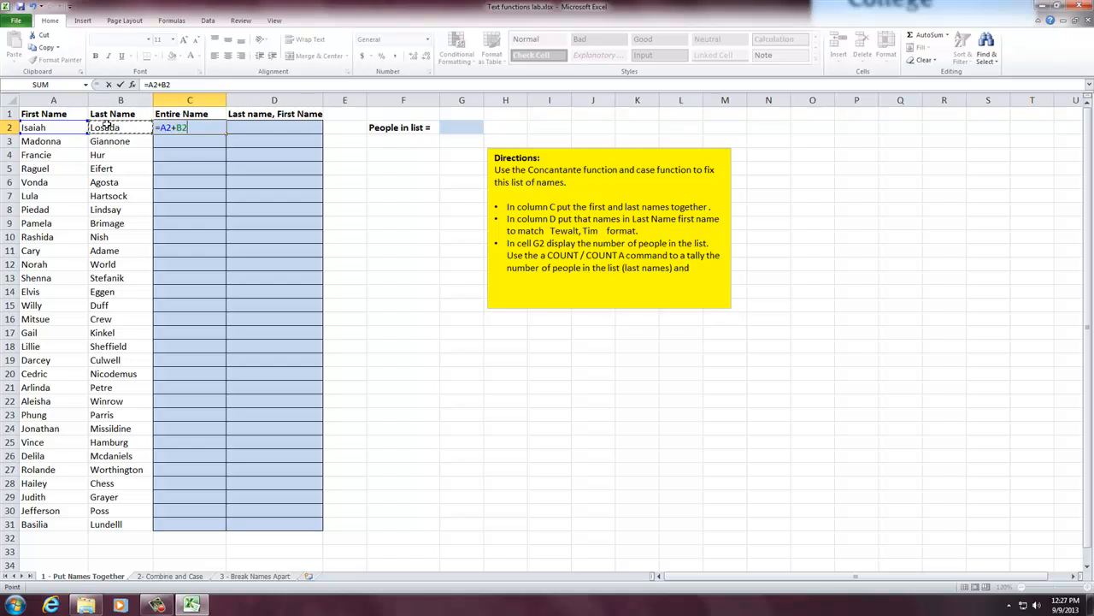
key(Return)
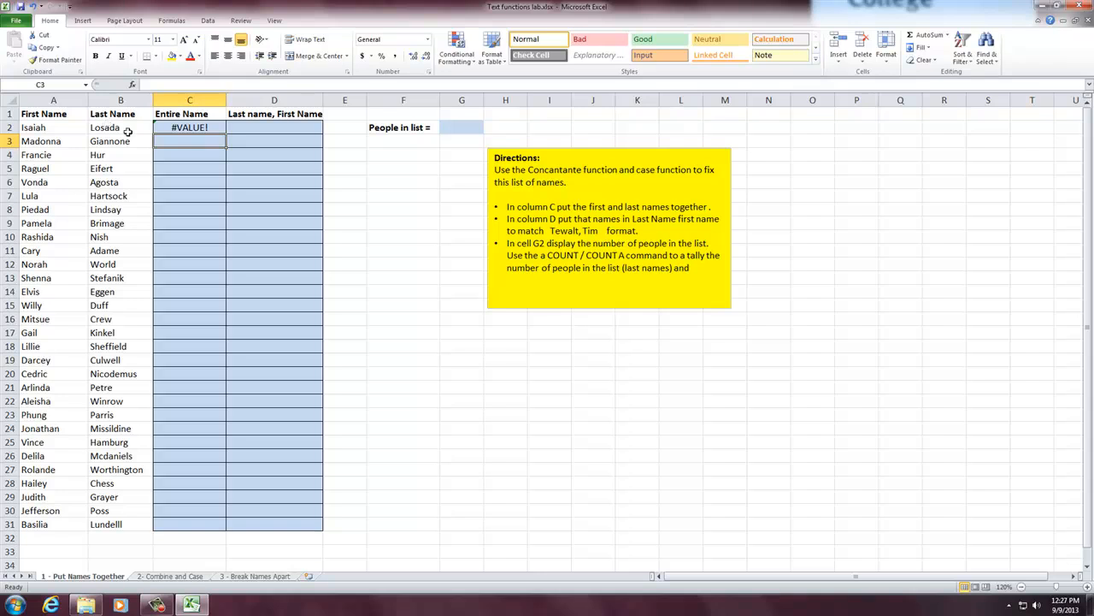
click(183, 126)
key(Delete)
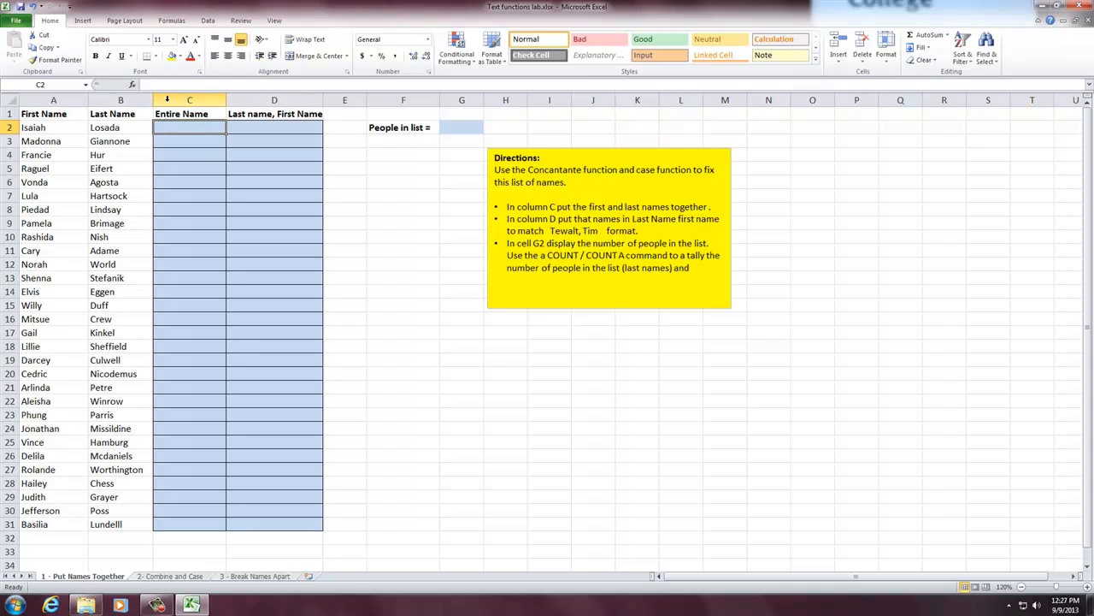
- Find the CONCATENATE function in the Text category of the function list for cell C2
click(132, 85)
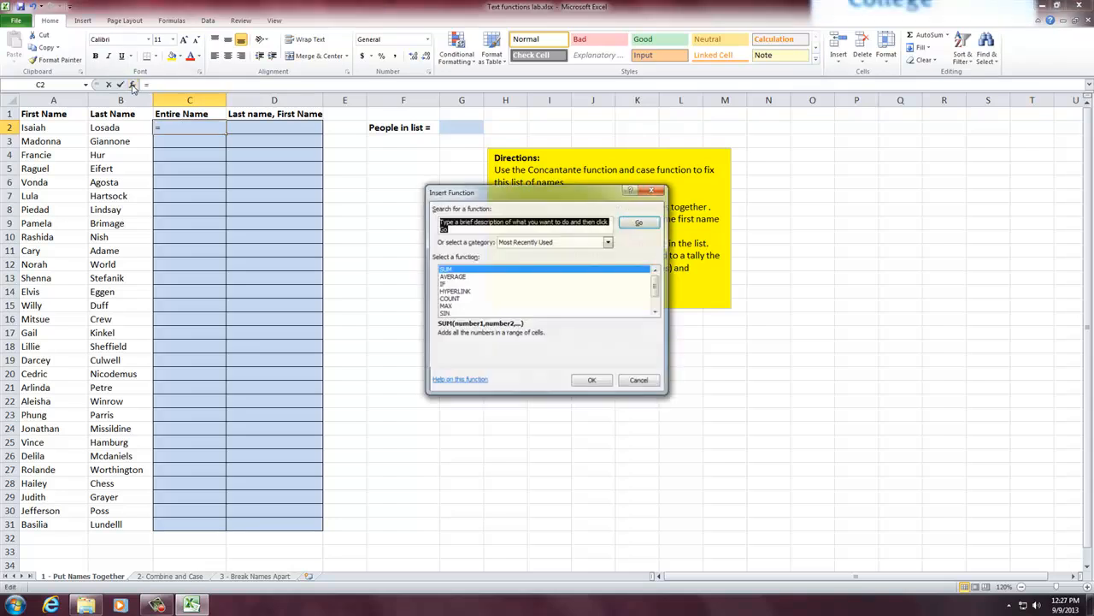
click(607, 242)
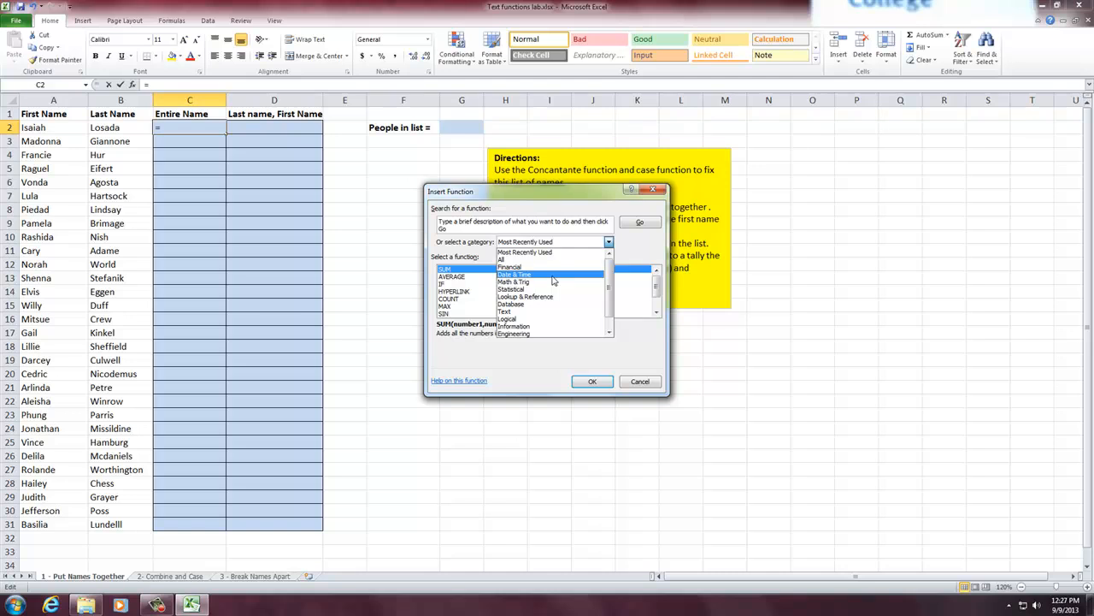
click(547, 311)
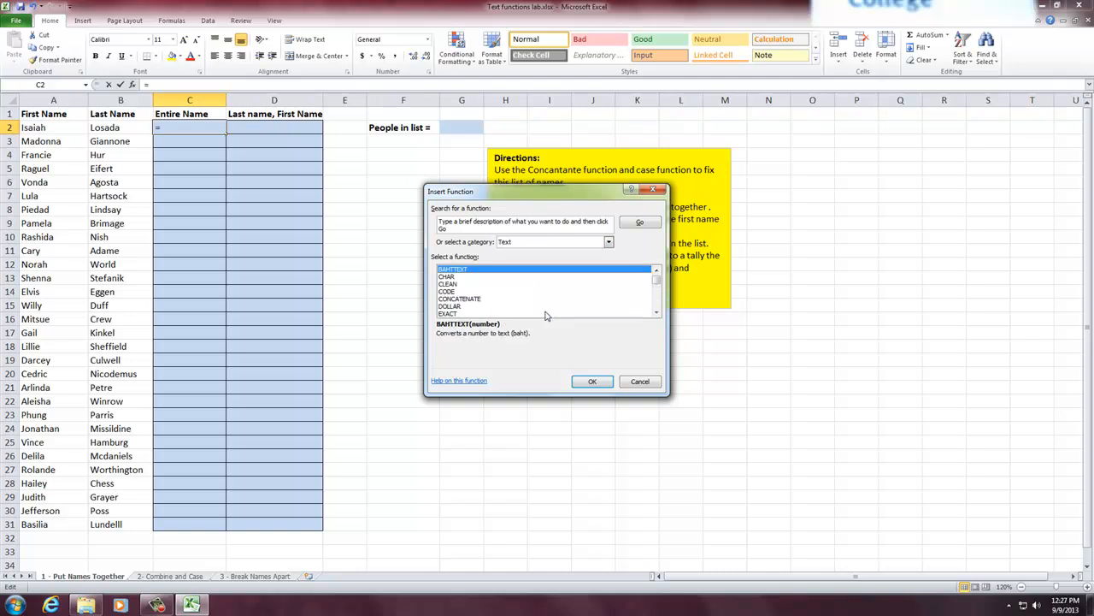
click(466, 299)
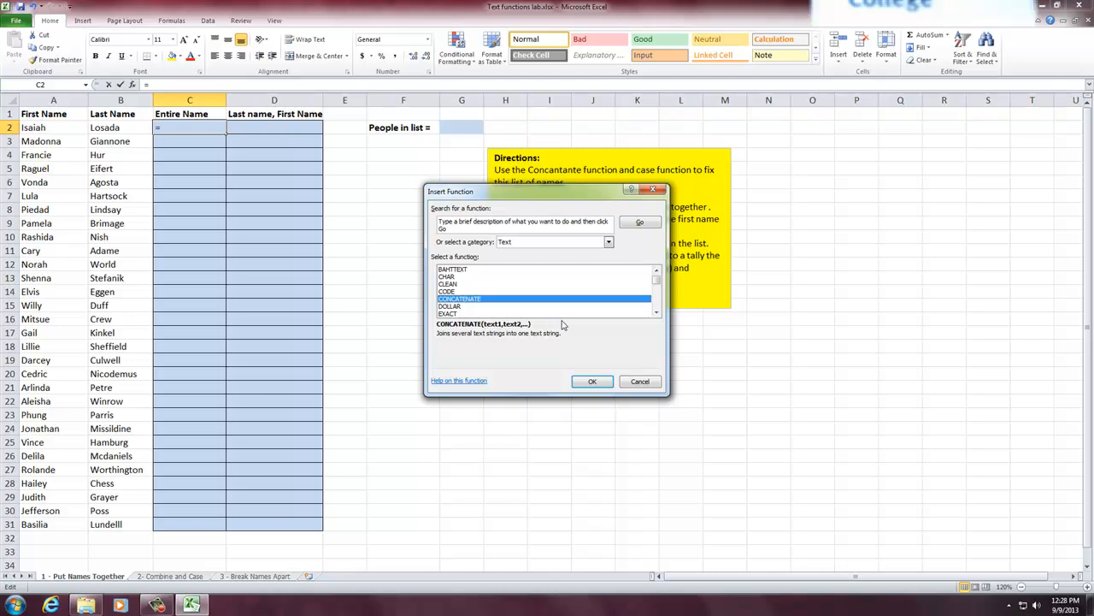
- Read the help article on the CONCATENATE function, including its description, syntax and example formulas
click(469, 384)
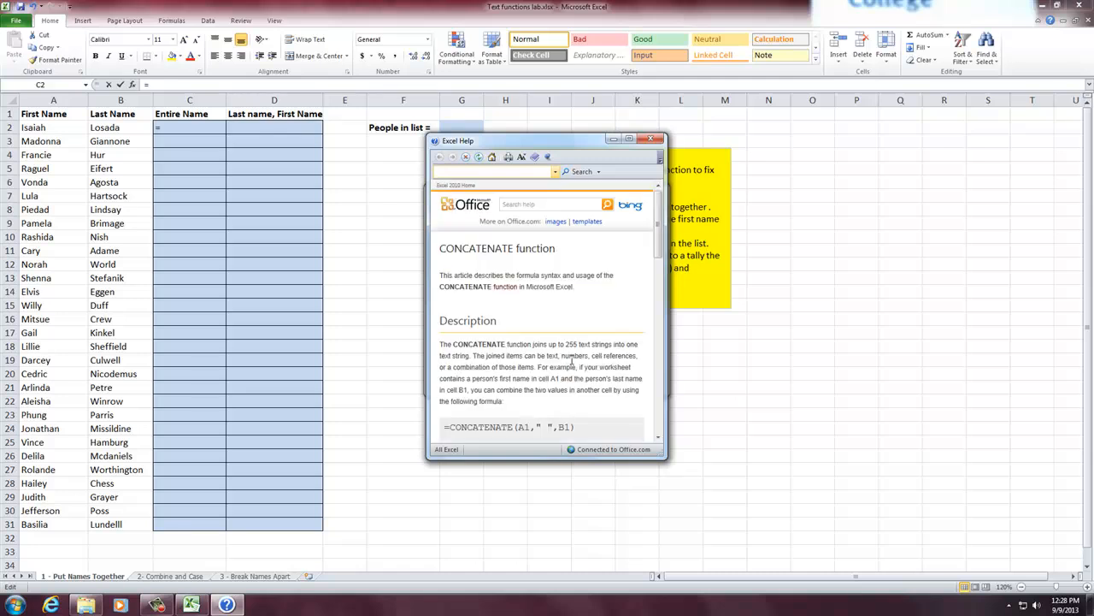
scroll(571, 362, down, 4)
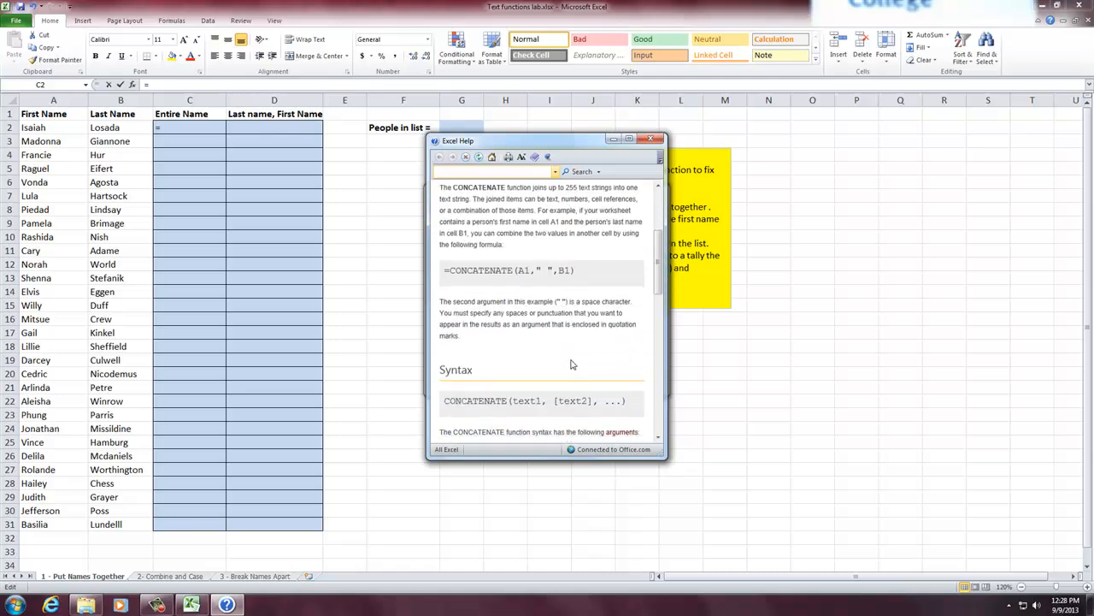
scroll(571, 362, down, 10)
scroll(555, 314, up, 5)
scroll(555, 313, up, 5)
scroll(557, 314, up, 1)
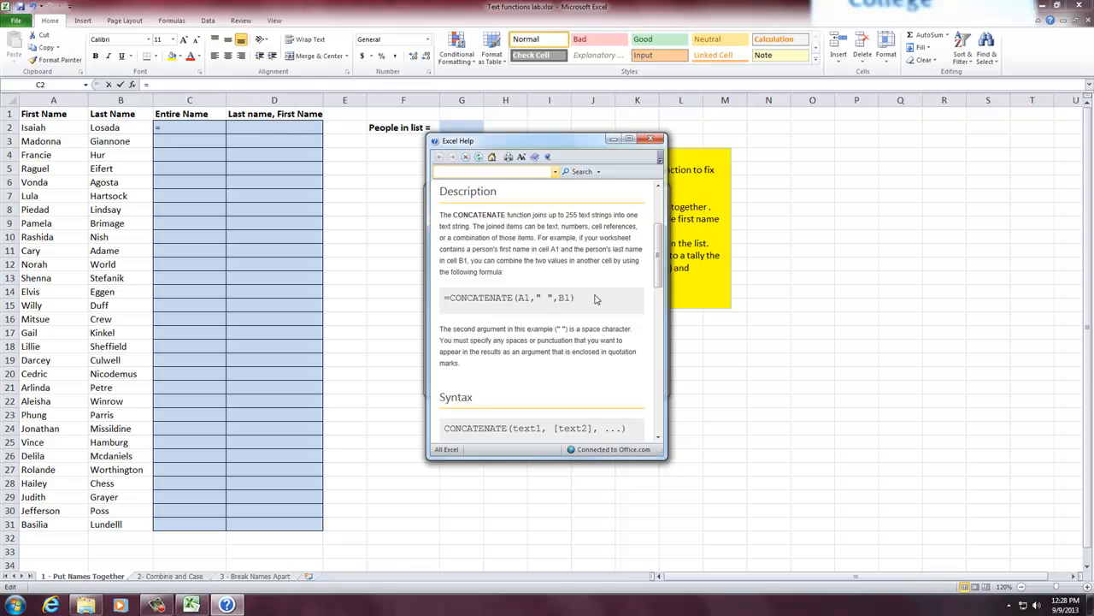
scroll(598, 306, down, 2)
scroll(598, 301, up, 1)
scroll(597, 301, down, 7)
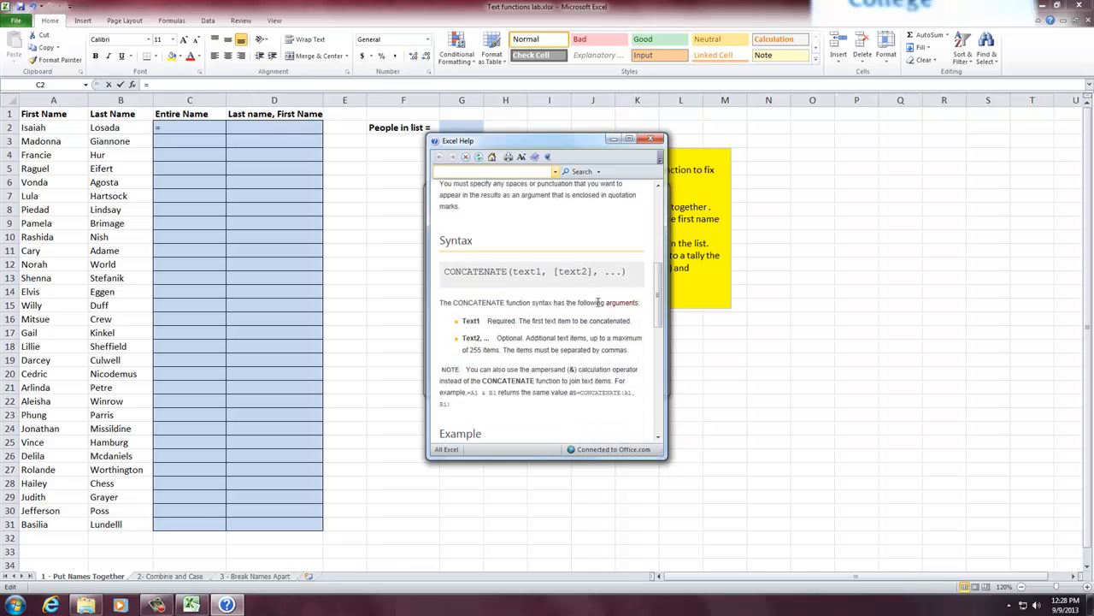
scroll(598, 301, down, 3)
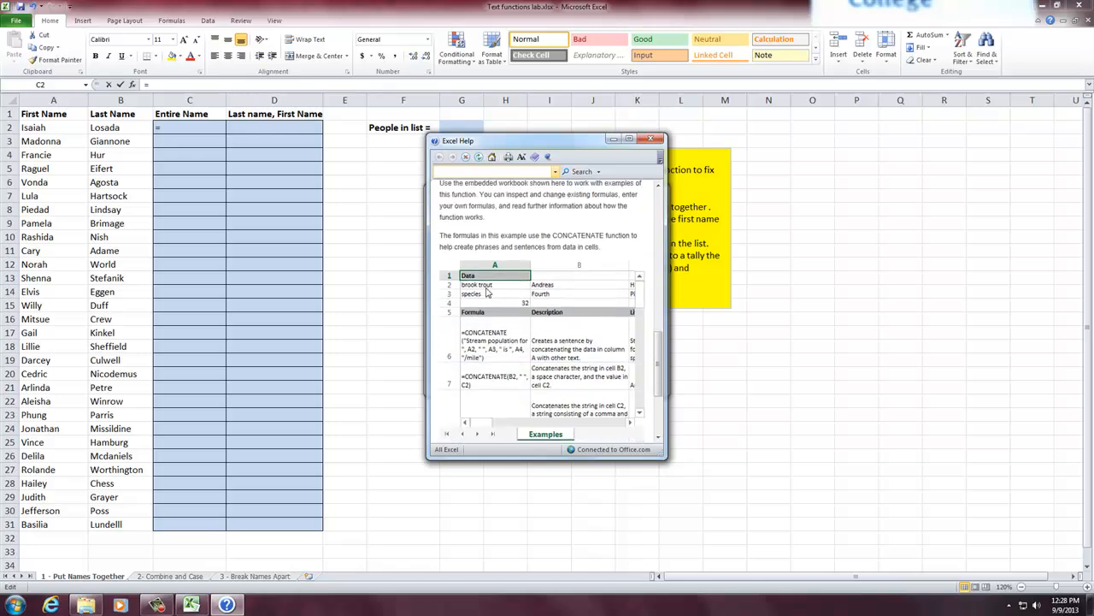
scroll(496, 366, down, 2)
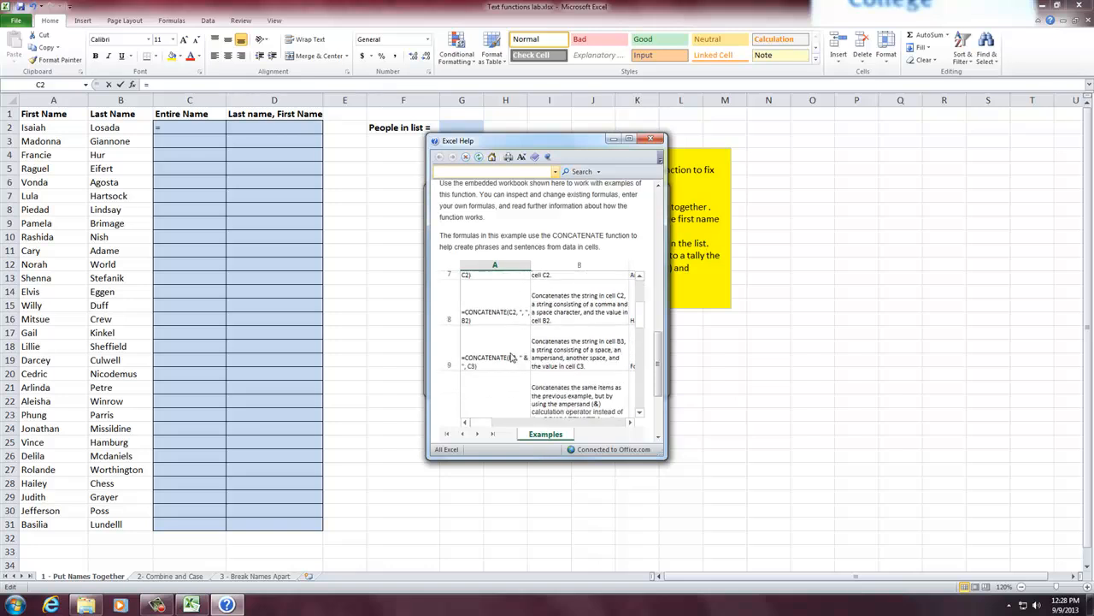
click(650, 138)
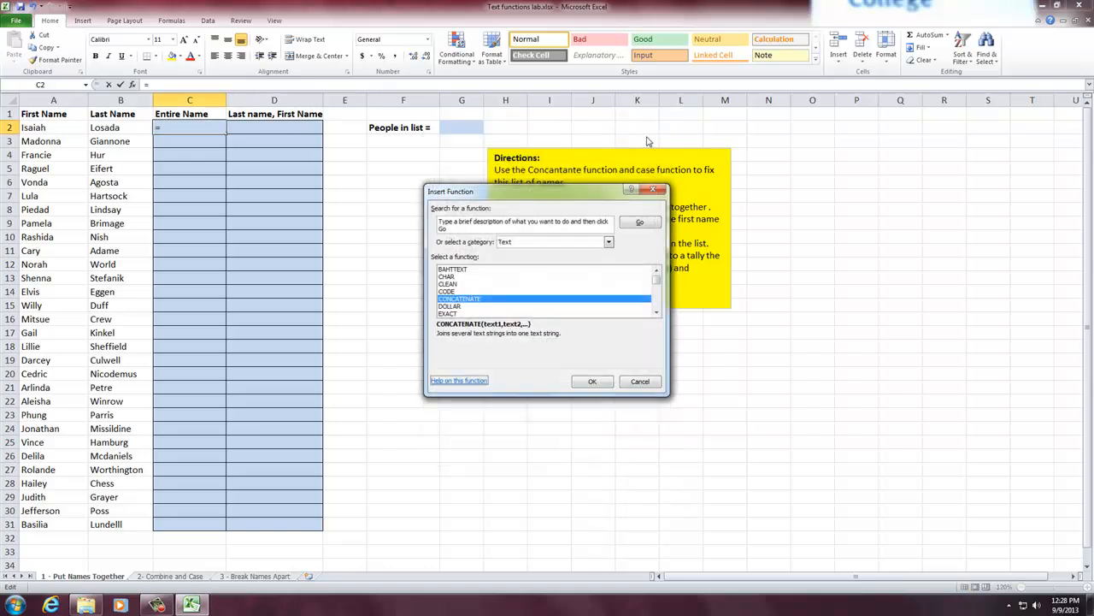
click(648, 383)
text(=)
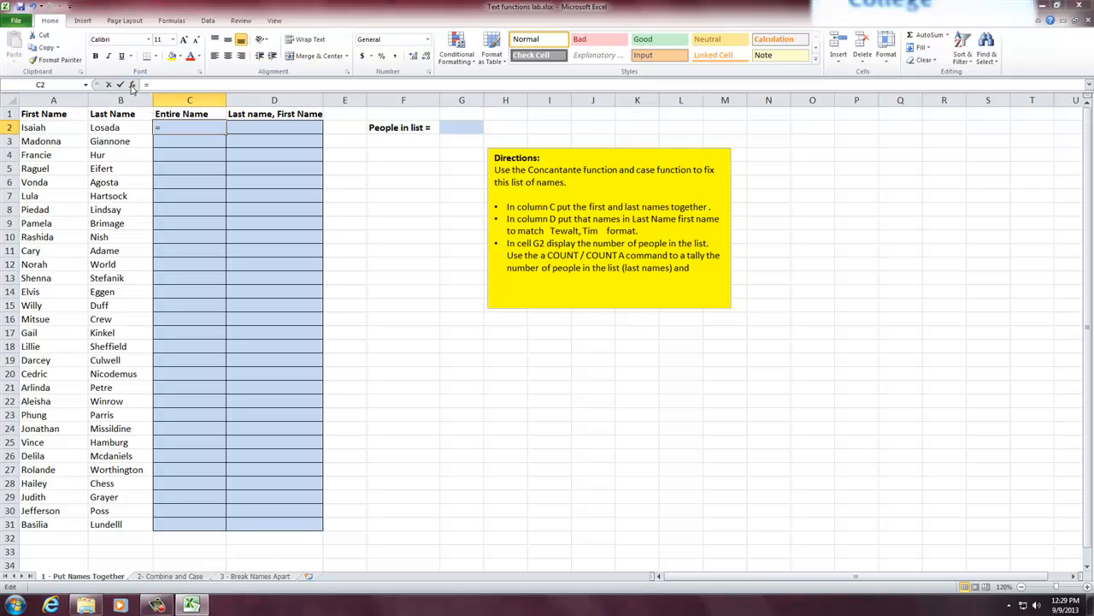
click(132, 88)
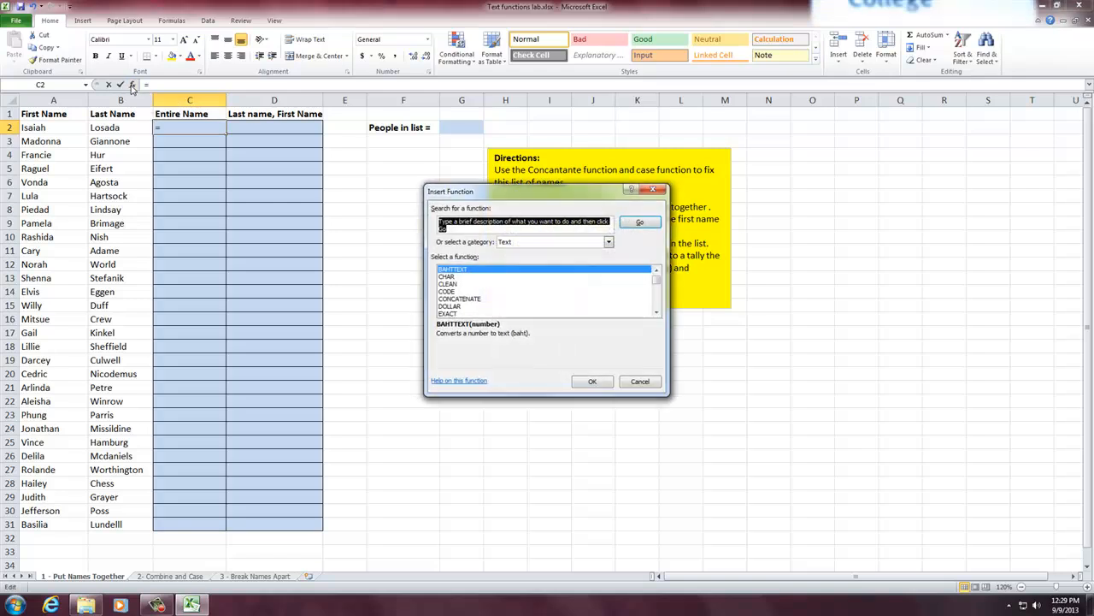
click(460, 299)
click(602, 383)
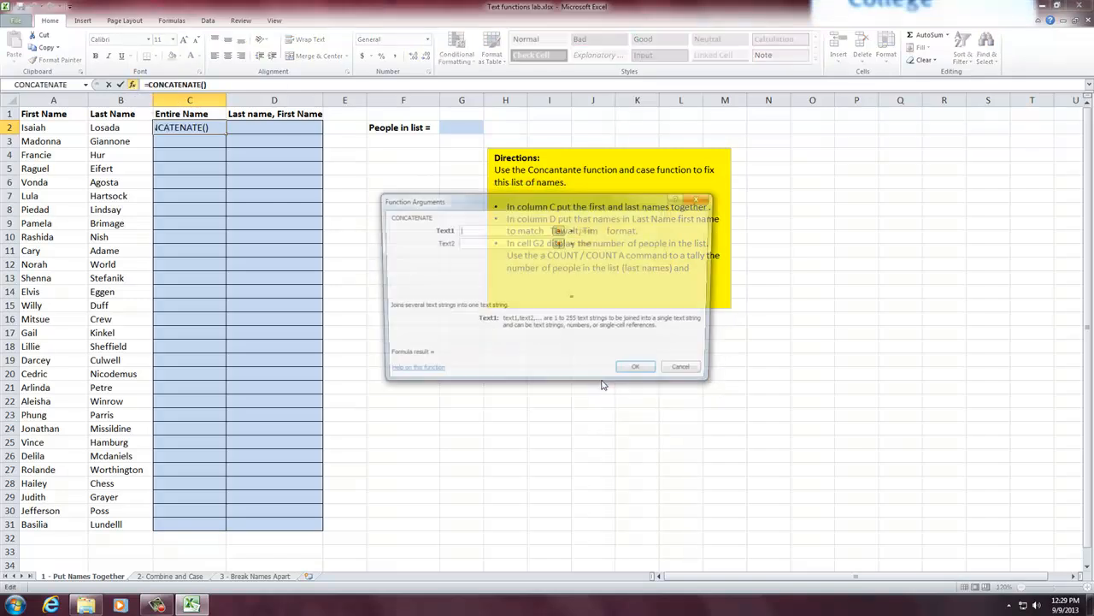
click(689, 373)
- Enter the formula =CONCATENATE(A2,B2) in C2 to join the first and last names
double_click(178, 126)
text(=con)
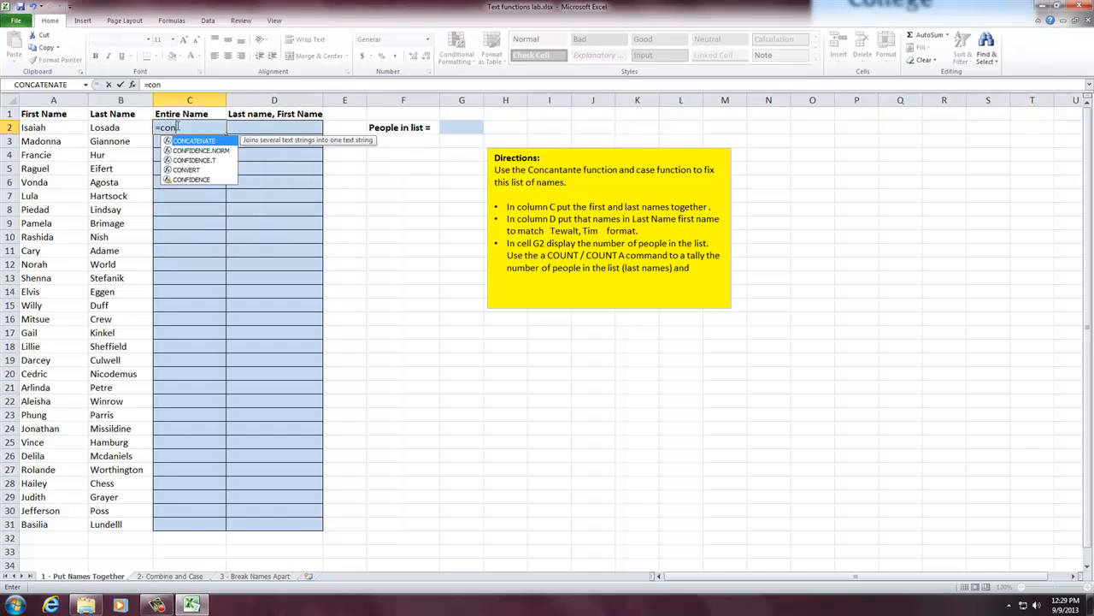
double_click(190, 141)
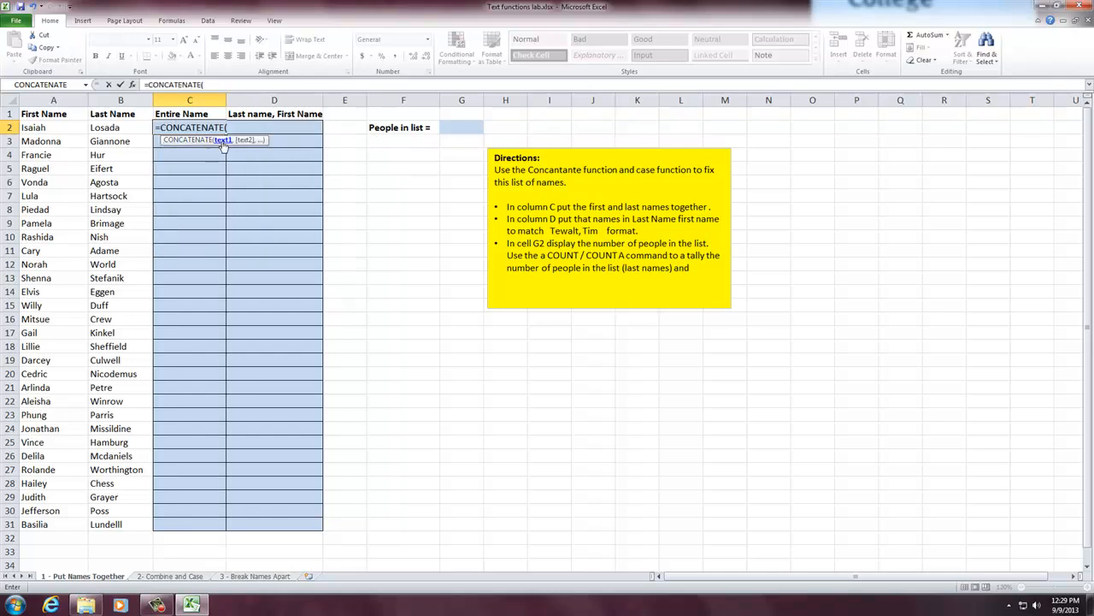
click(39, 128)
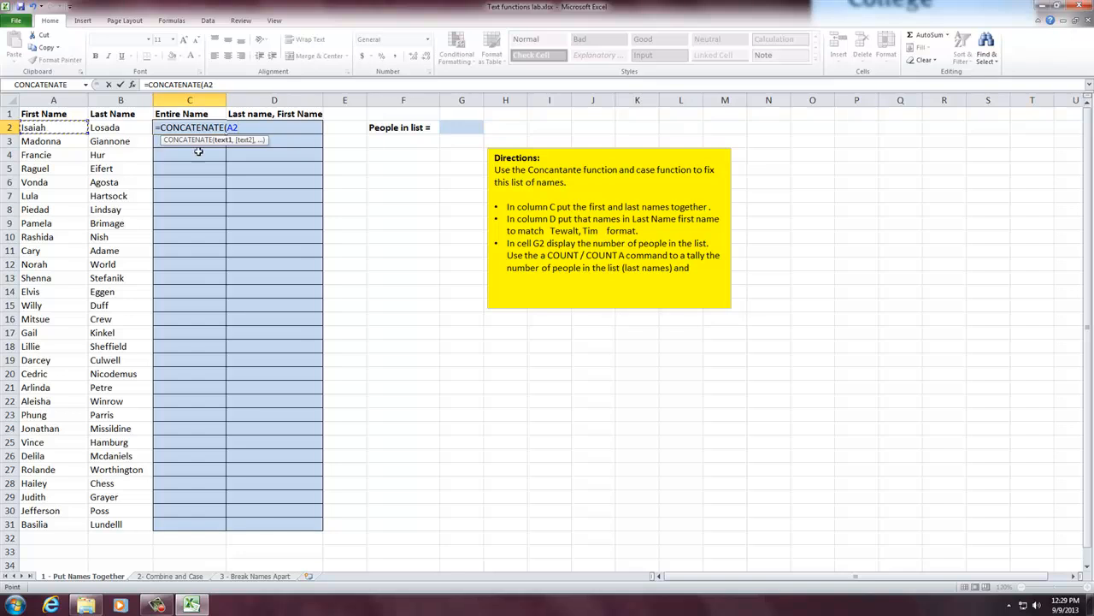
text(,)
click(102, 126)
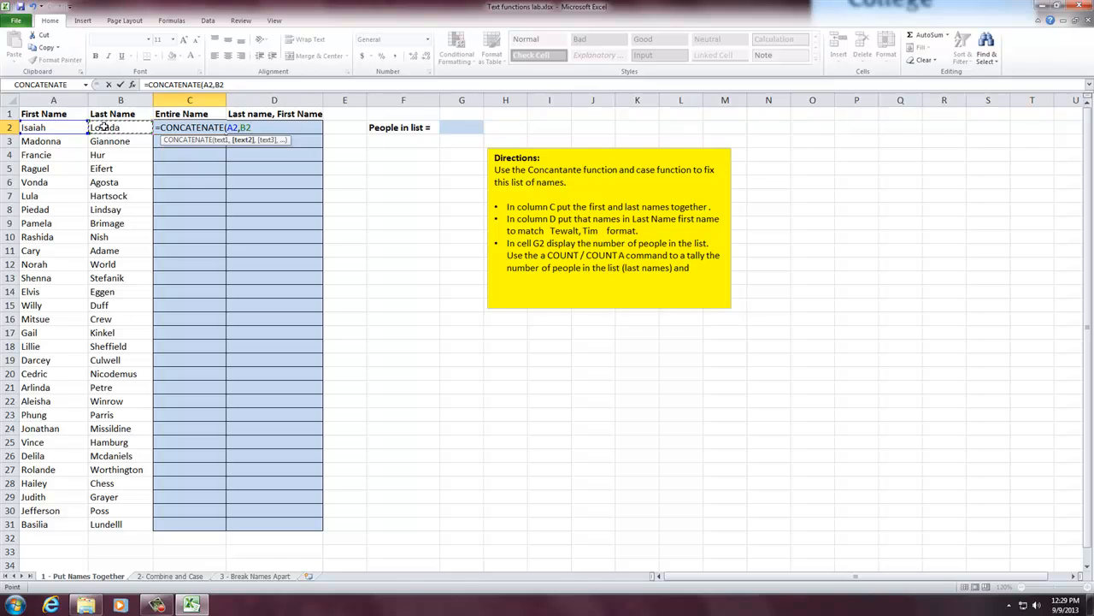
text())
key(Return)
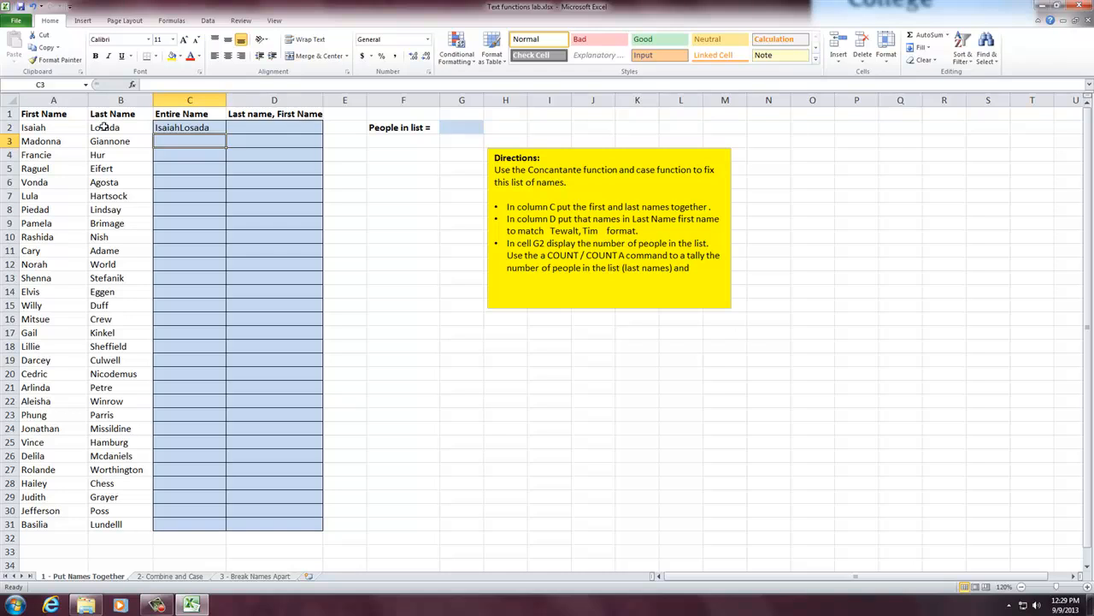
- Insert a quoted space between the two names in C2's formula, making it =CONCATENATE(A2," ",B2)
click(195, 127)
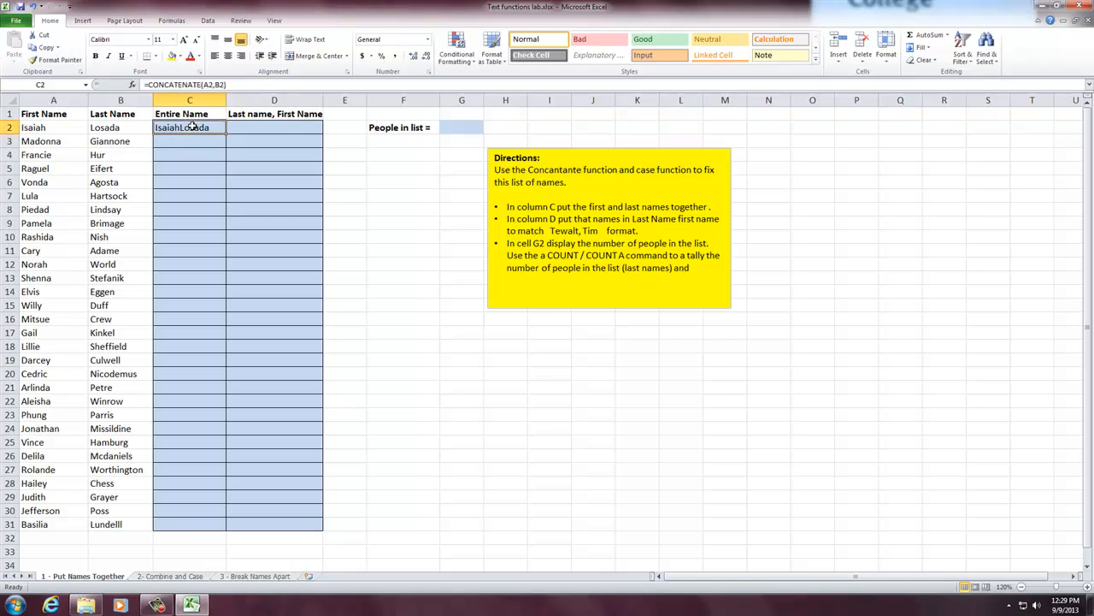
click(215, 84)
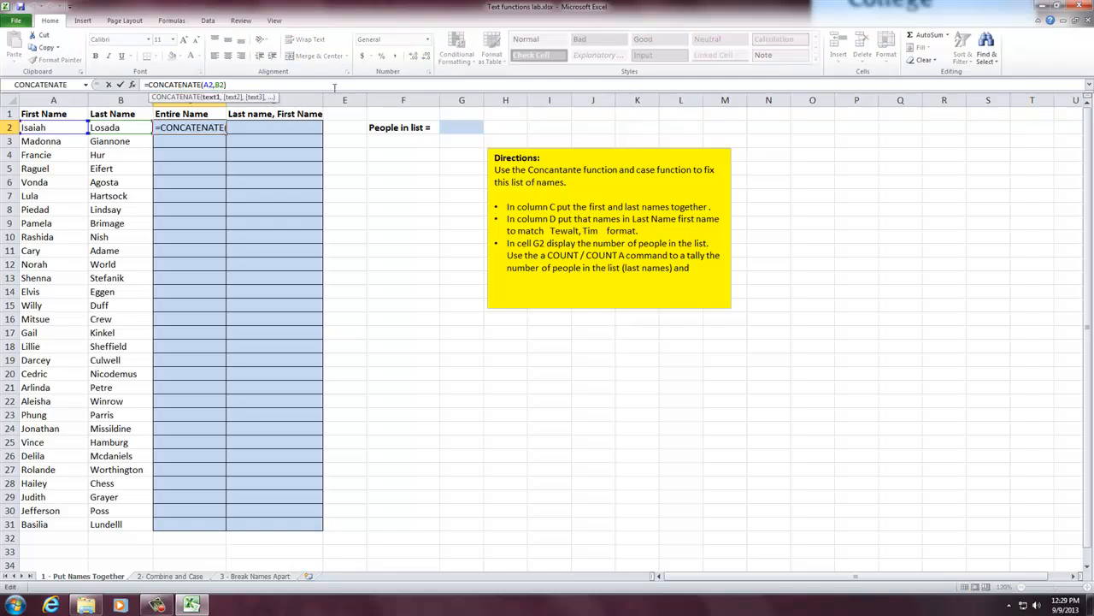
key(Right)
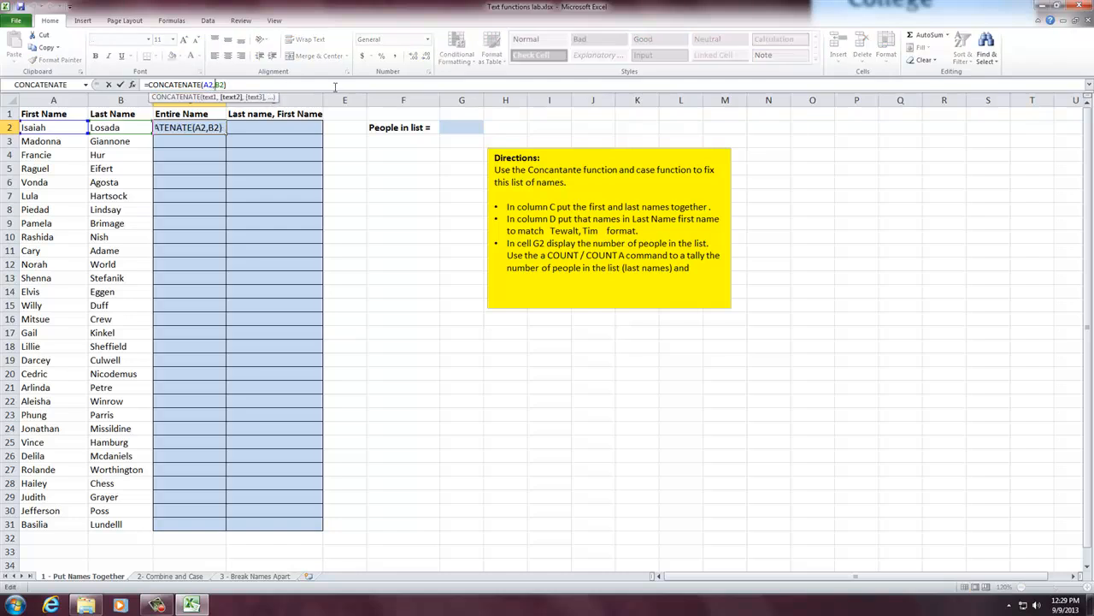
text(")
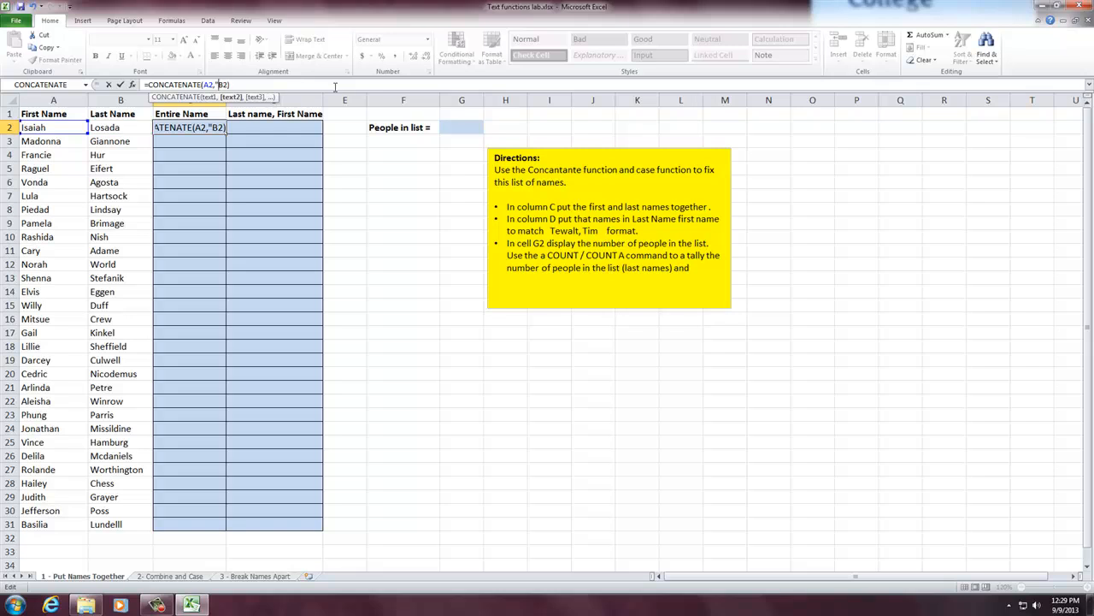
text( ",)
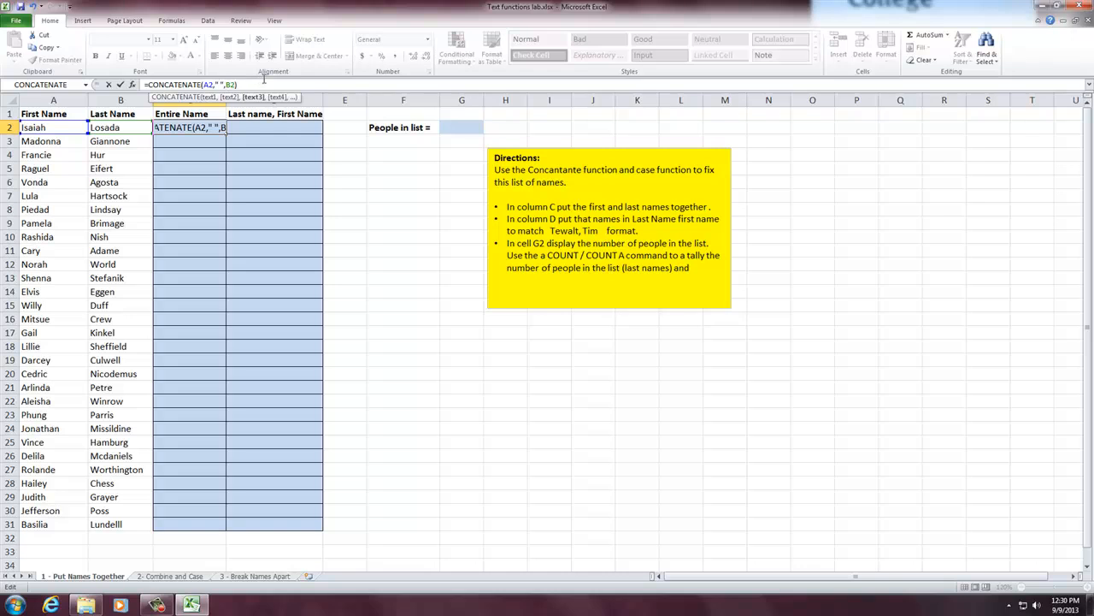
key(Return)
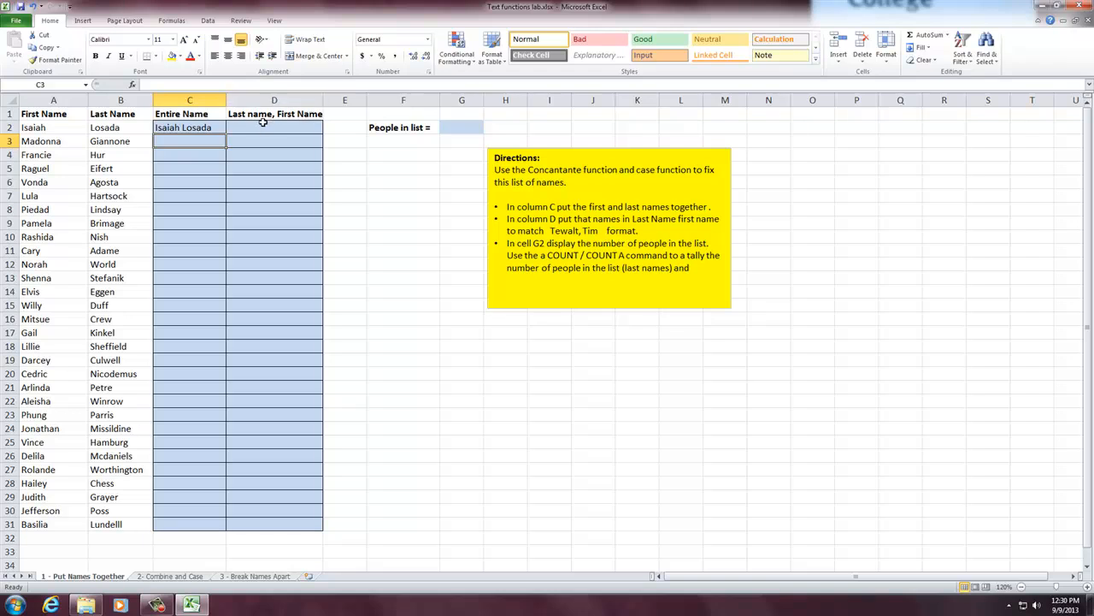
- Enter the formula =CONCATENATE(B2," ",A2) in D2 to join the last name and first name with a space
click(263, 123)
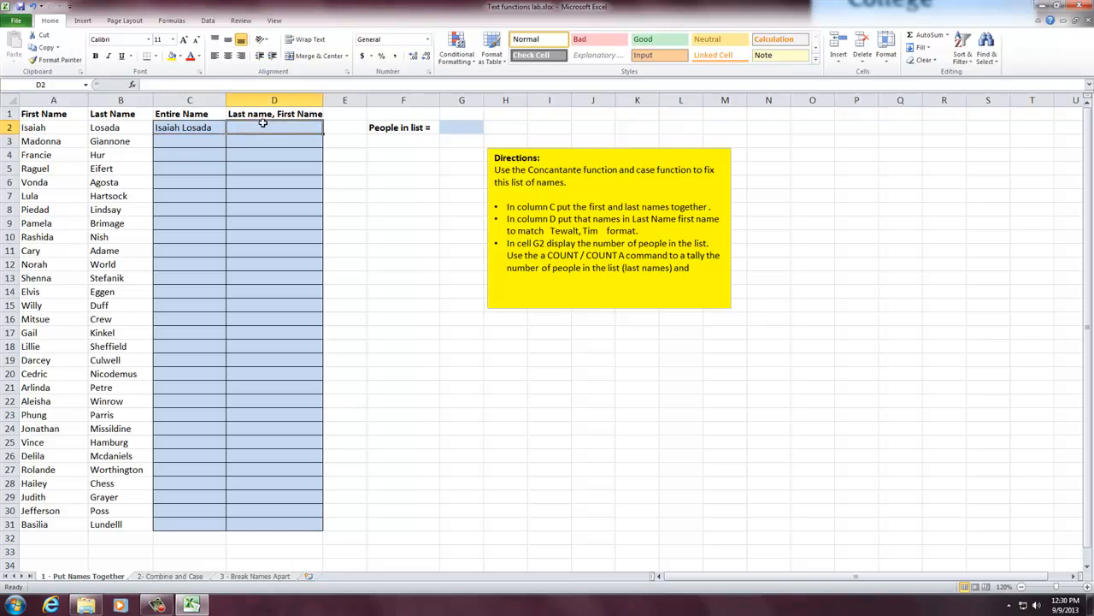
text(=)
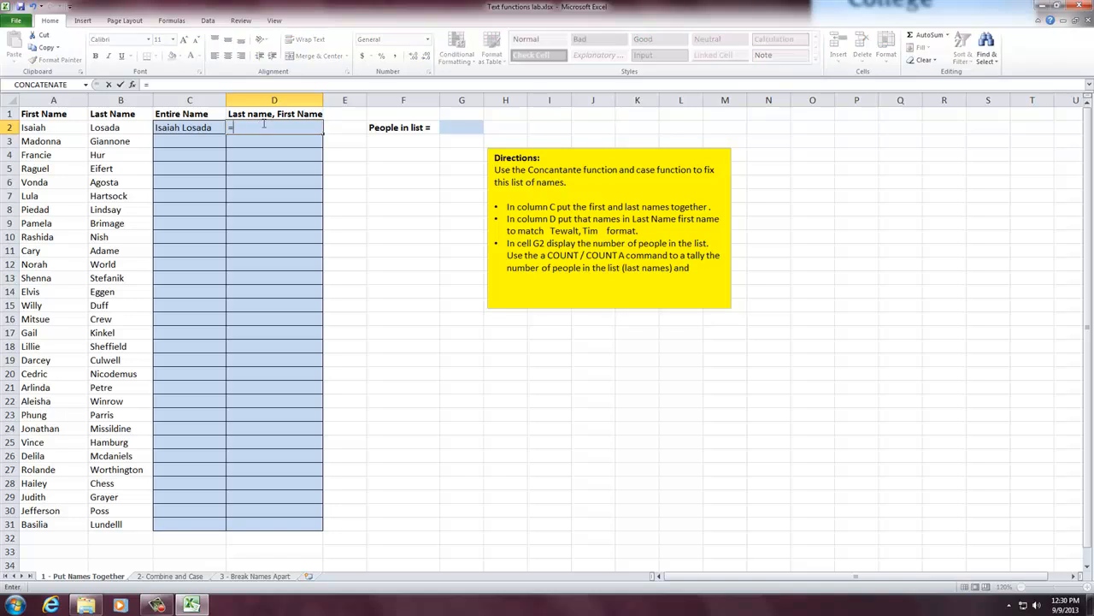
text(con)
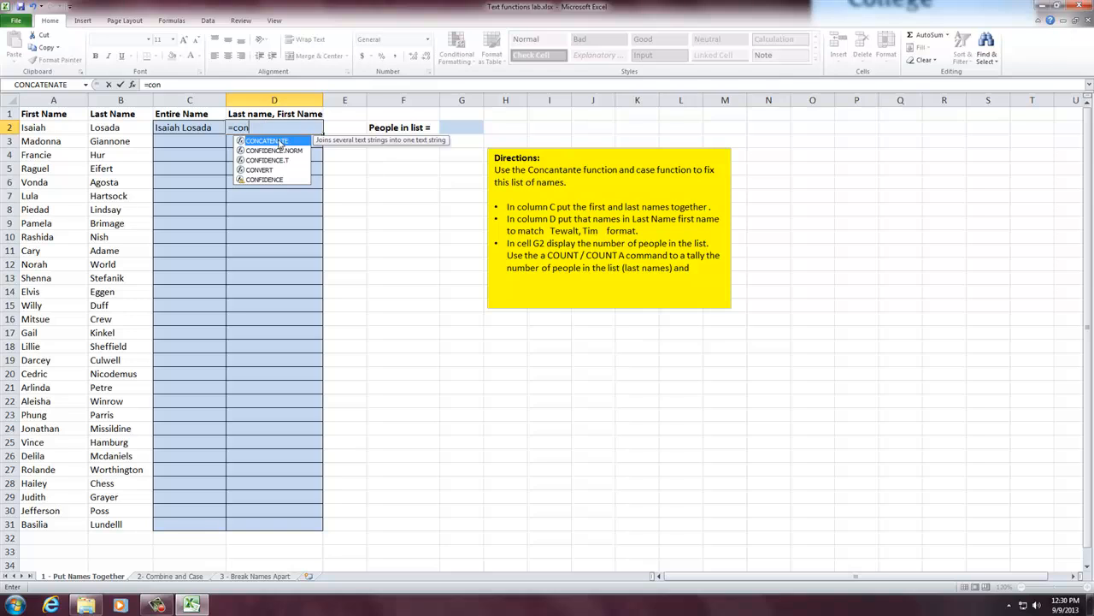
double_click(278, 141)
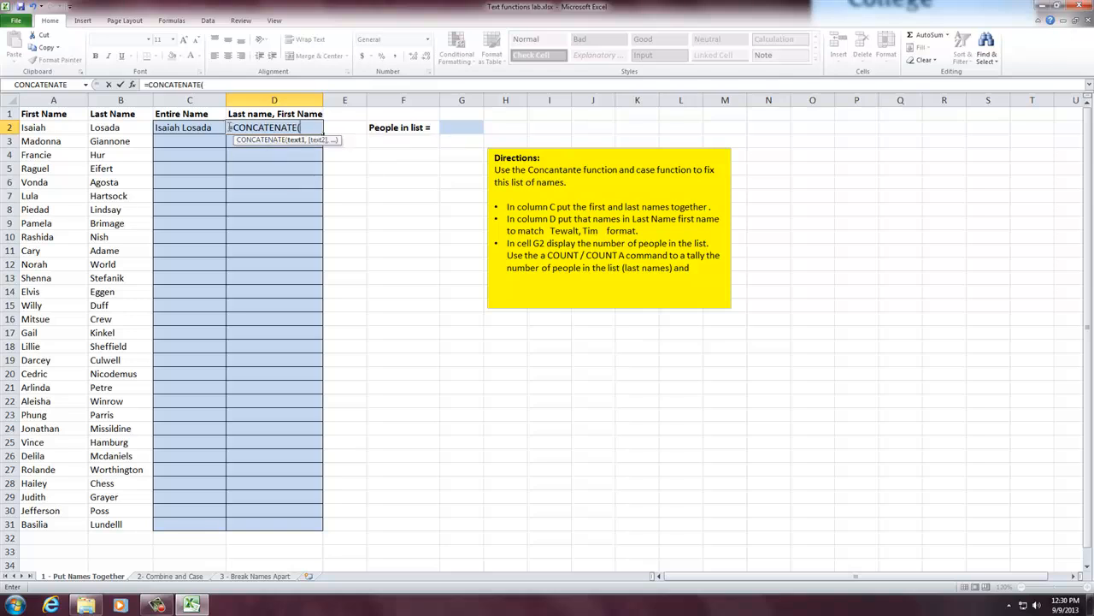
click(111, 126)
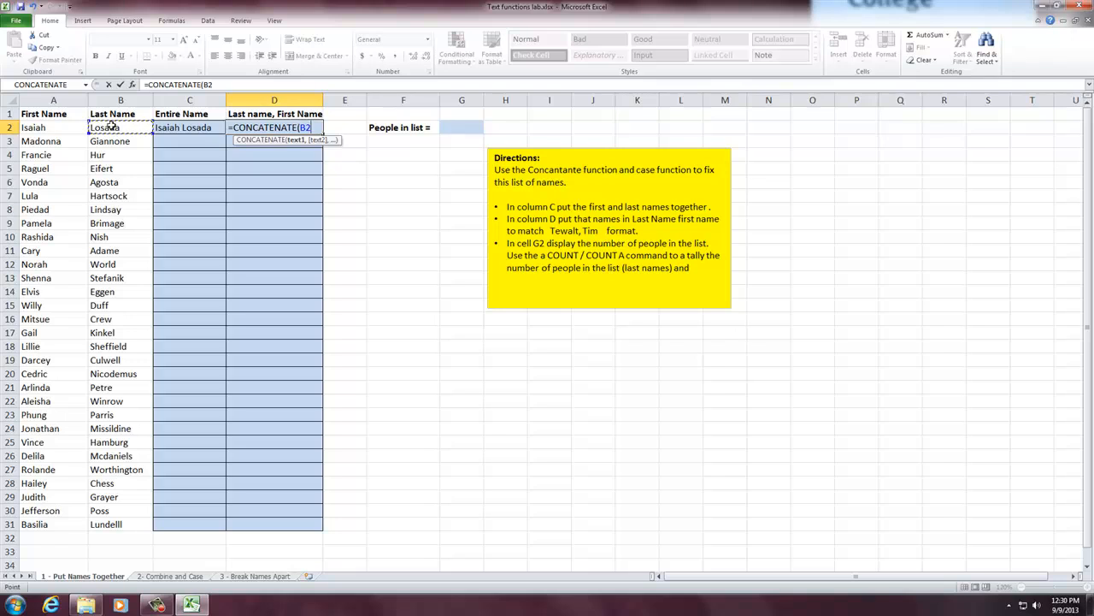
text(,)
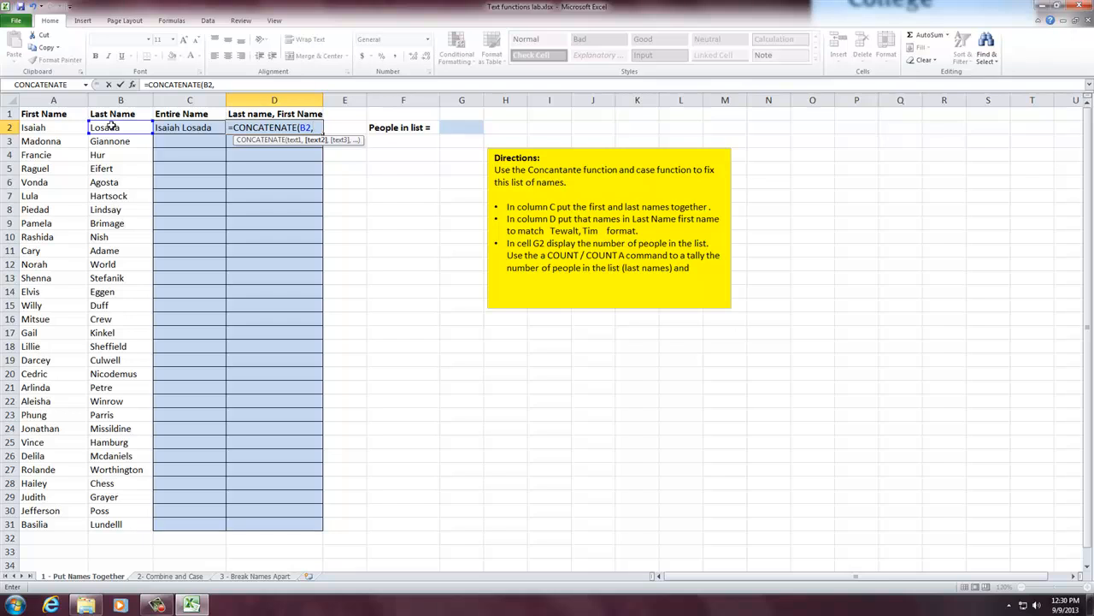
text(",)
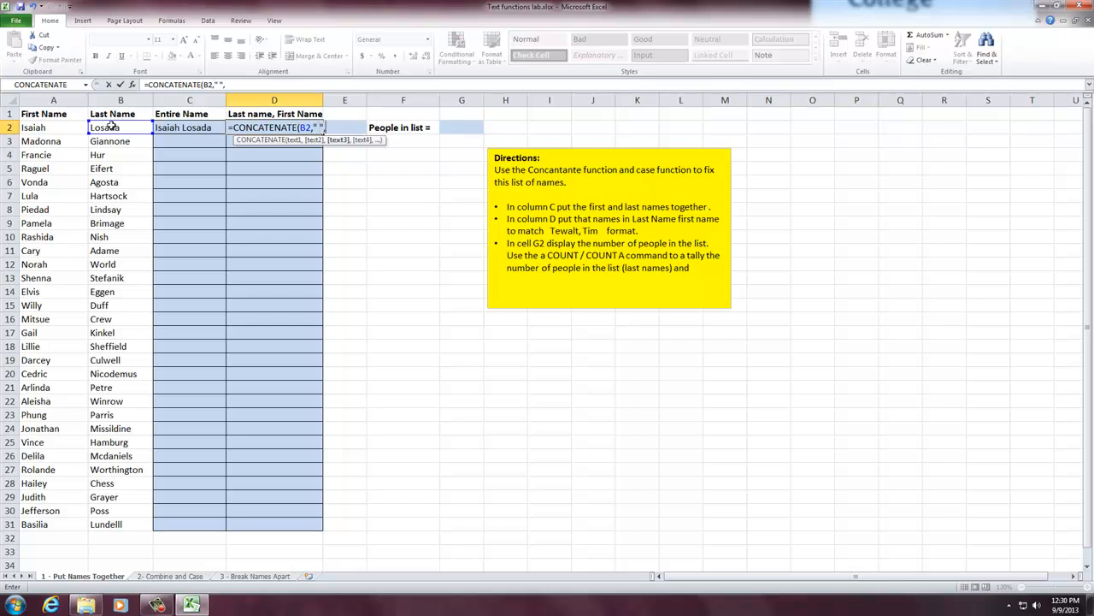
click(51, 127)
key(Return)
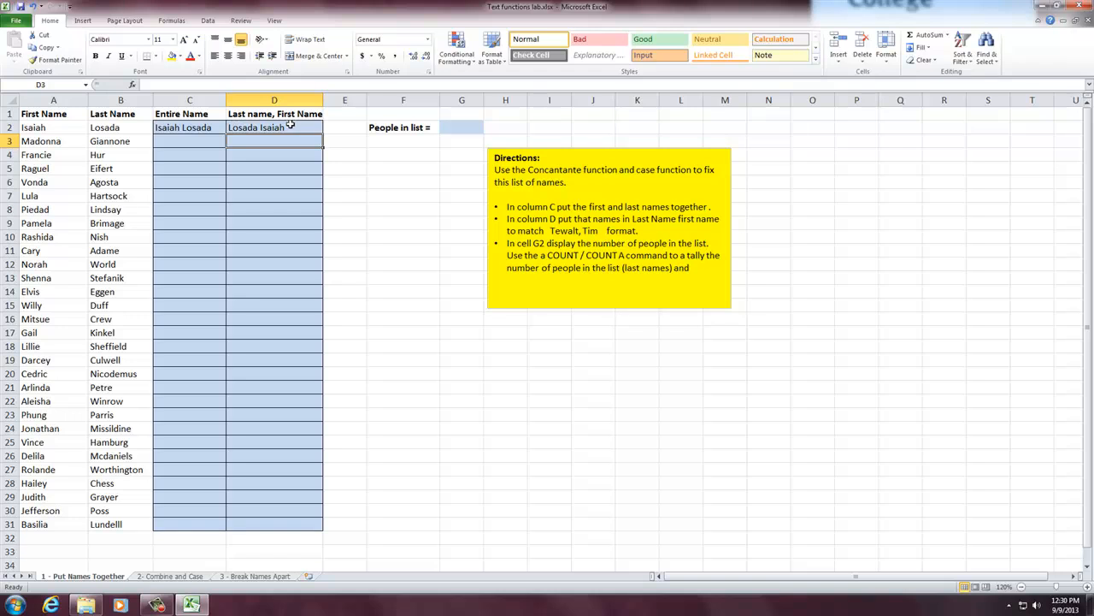
- Add a comma before the quoted space in D2's formula, making it =CONCATENATE(B2,", ",A2)
click(273, 127)
double_click(274, 126)
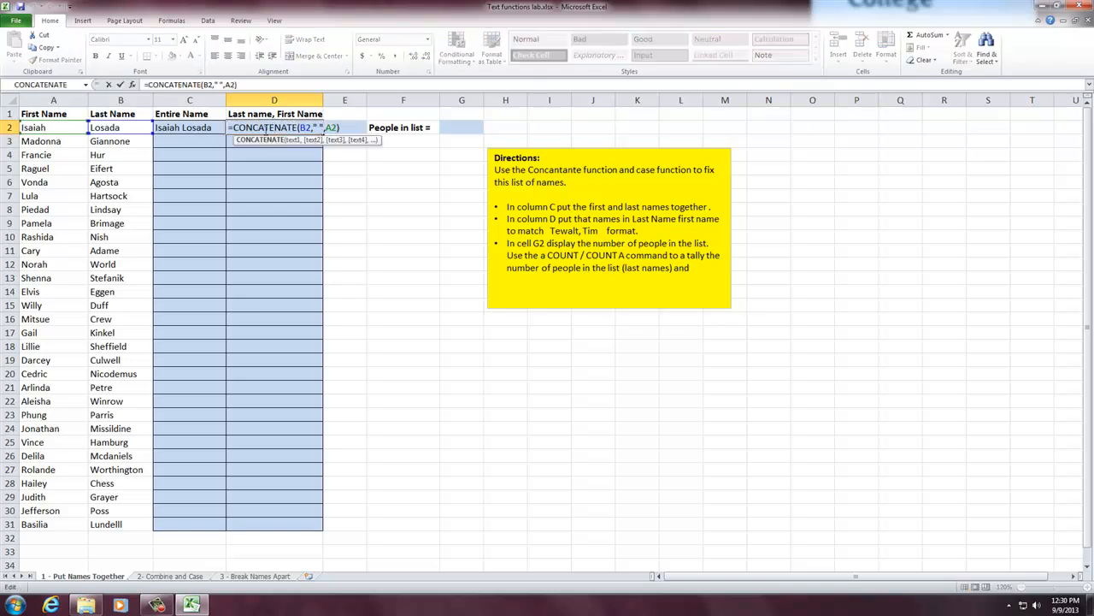
click(221, 85)
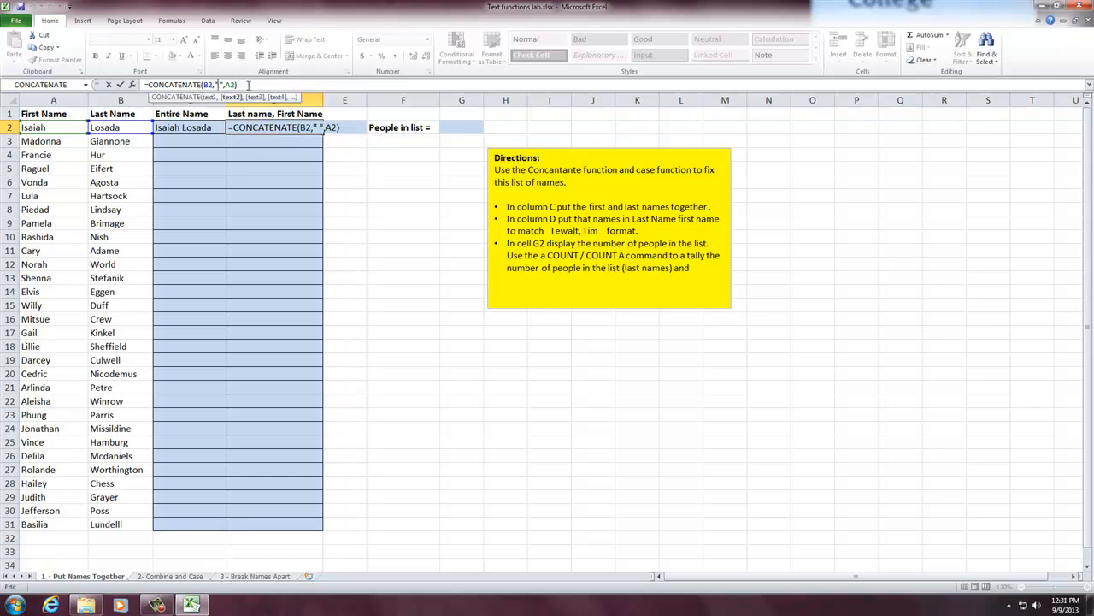
text(,)
key(Return)
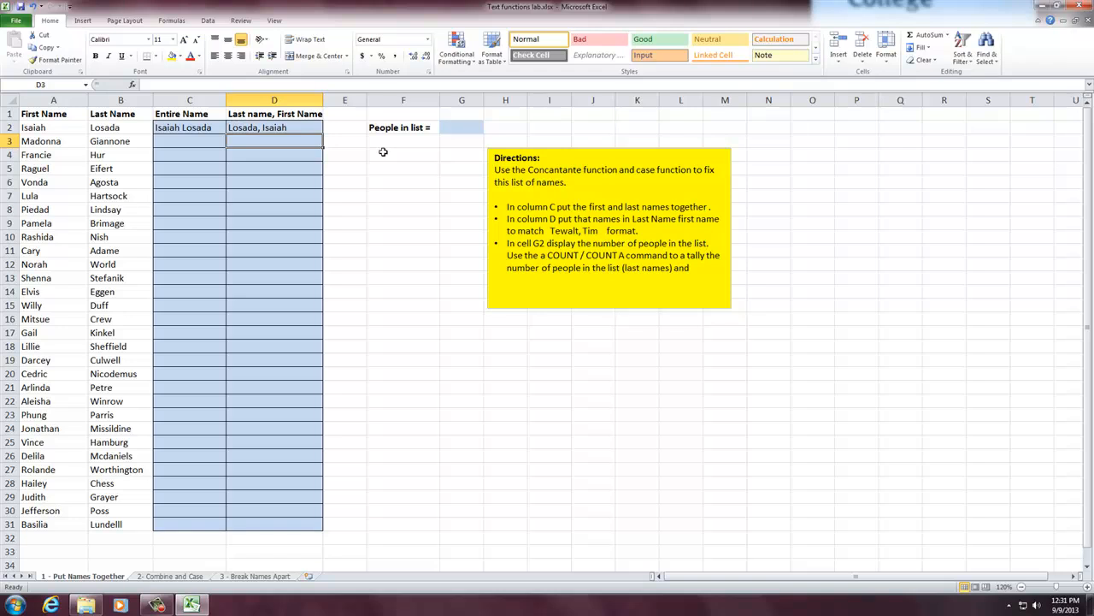
- Fill the formulas in C2 and D2 down through row 31 and widen column C to fit the full names
drag(190, 124, 248, 528)
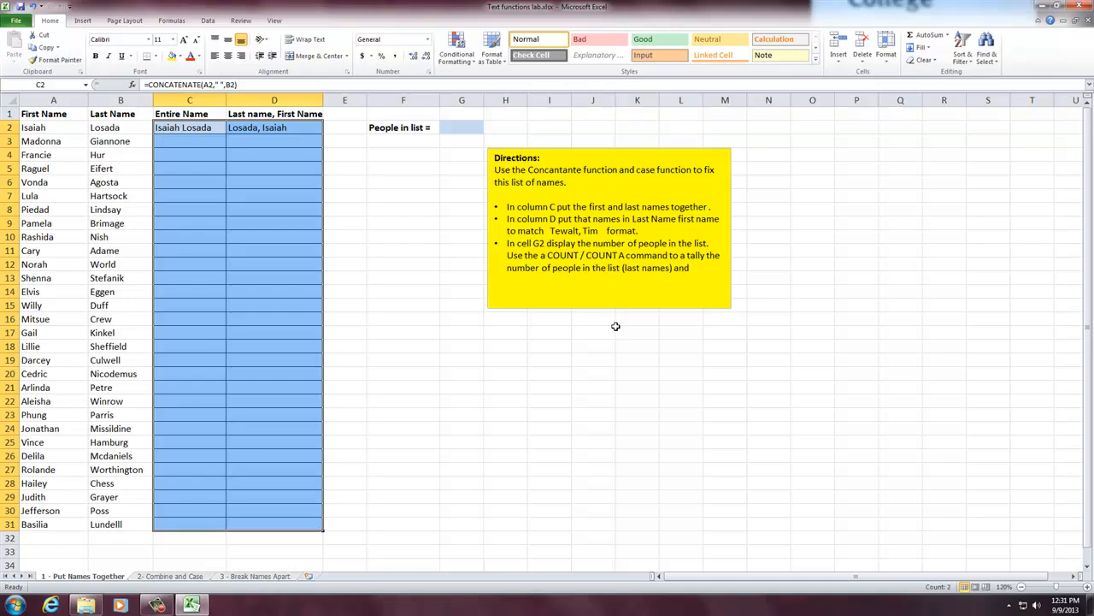
key(ctrl+d)
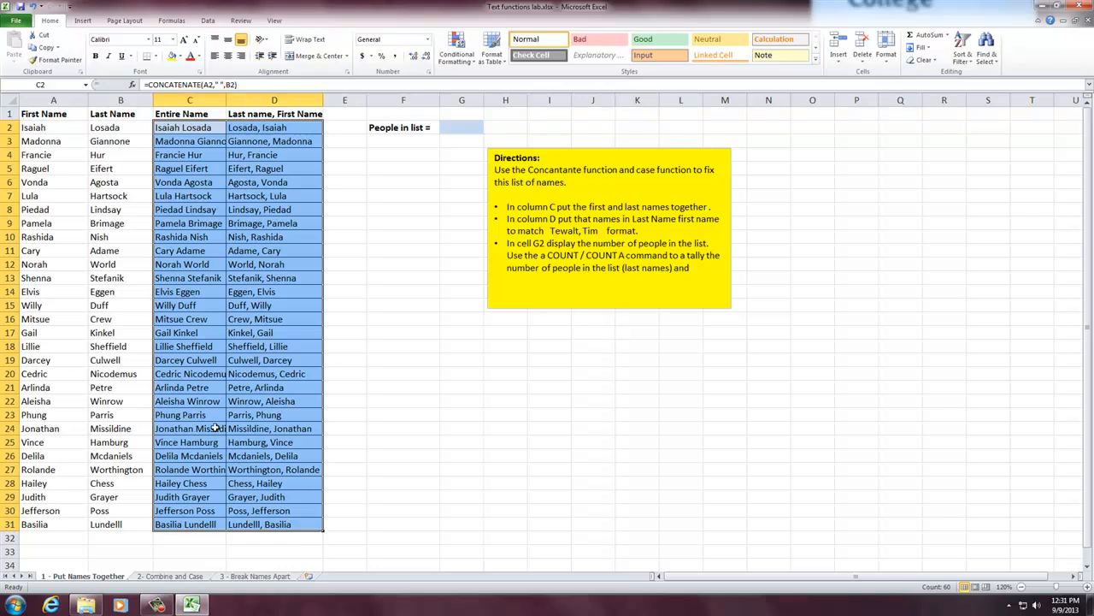
drag(225, 104, 243, 105)
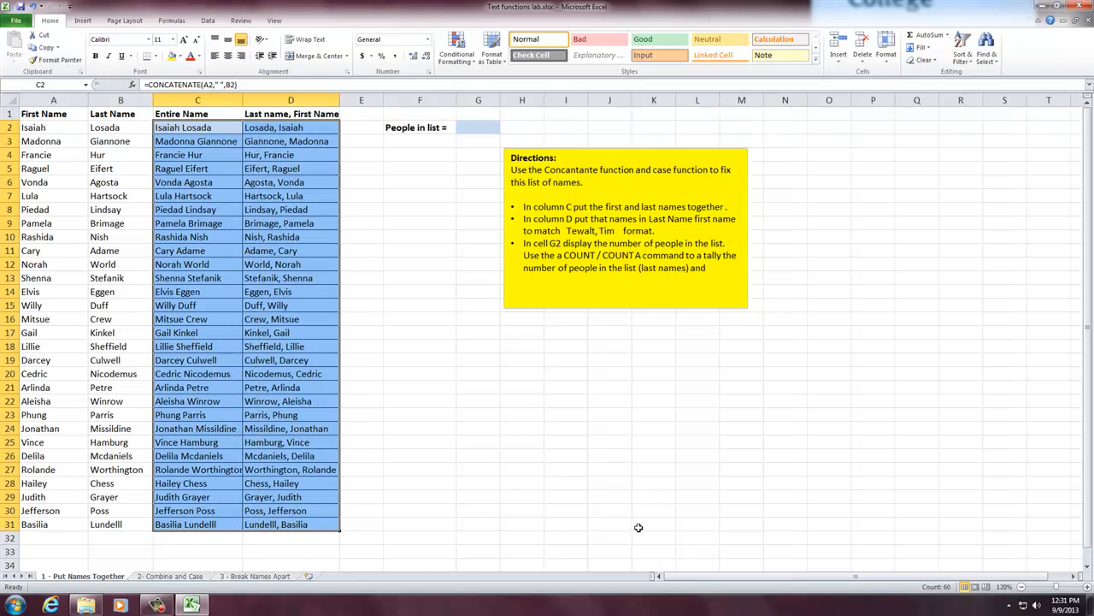
- Enter a COUNT formula over D2:D31 in G2, beside the People in list label
click(595, 252)
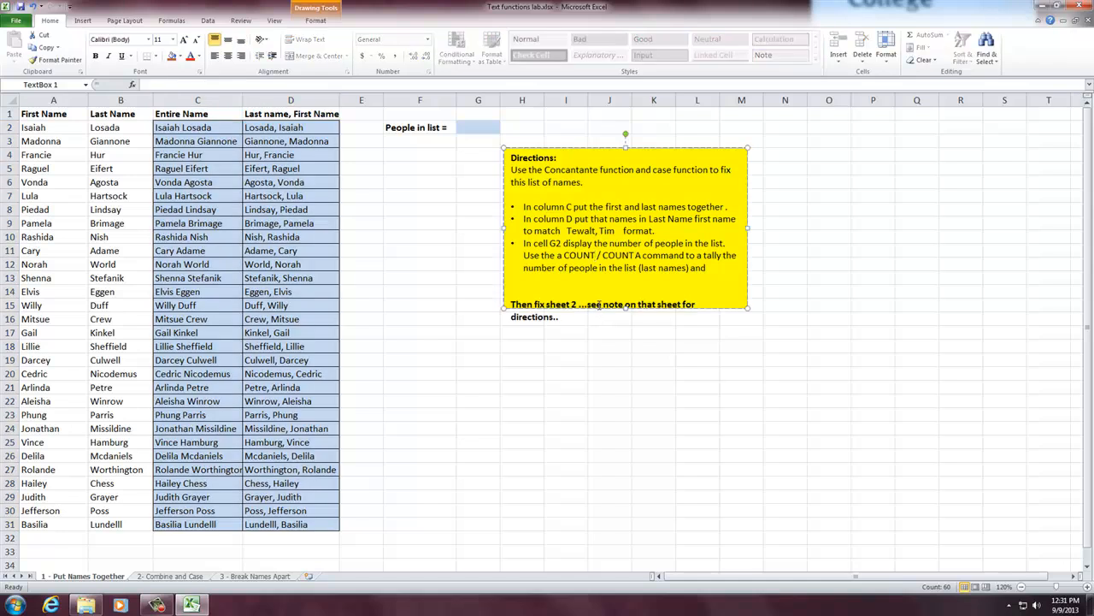
click(378, 278)
click(466, 127)
text(=)
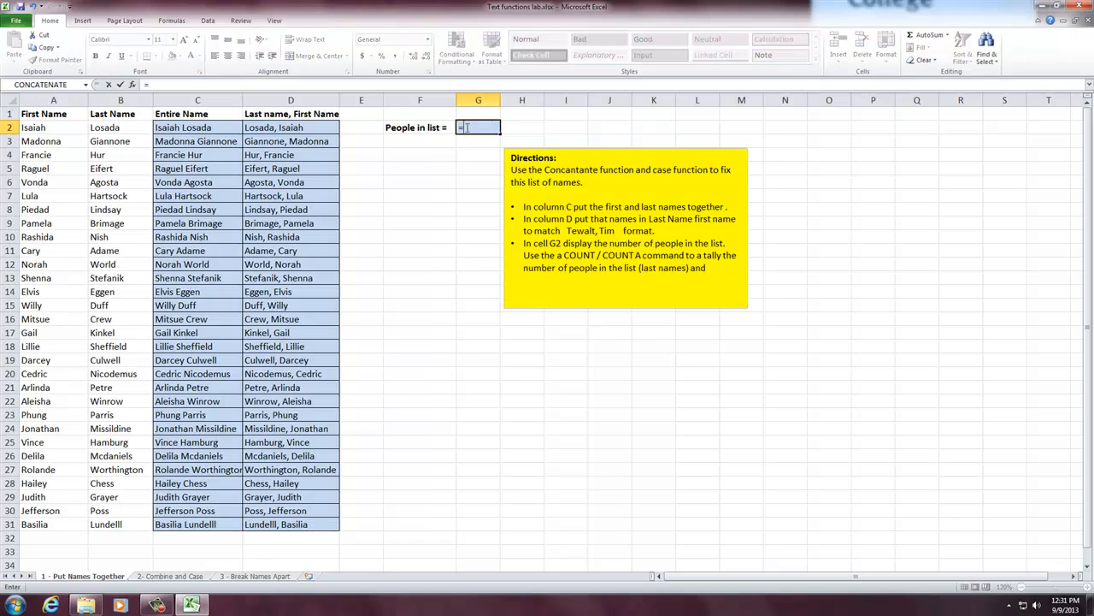
text(count)
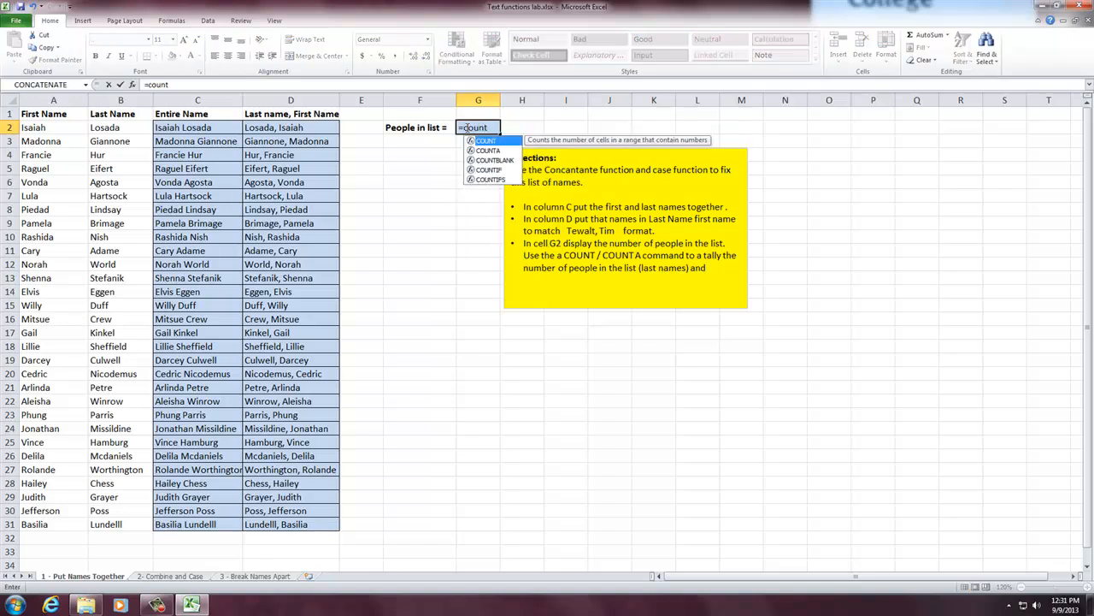
text(()
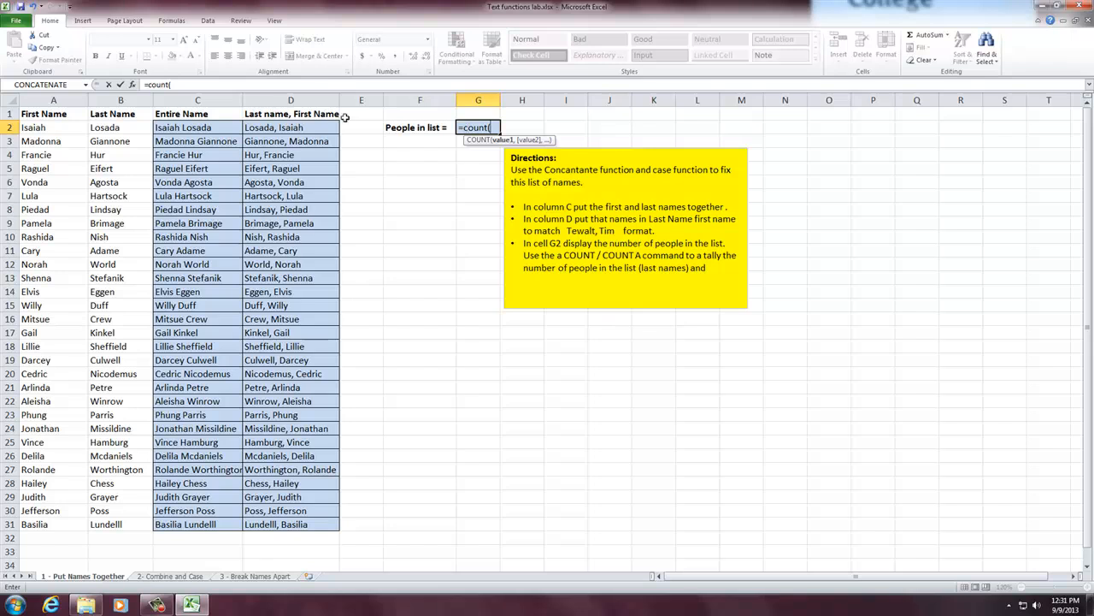
drag(308, 127, 314, 522)
text())
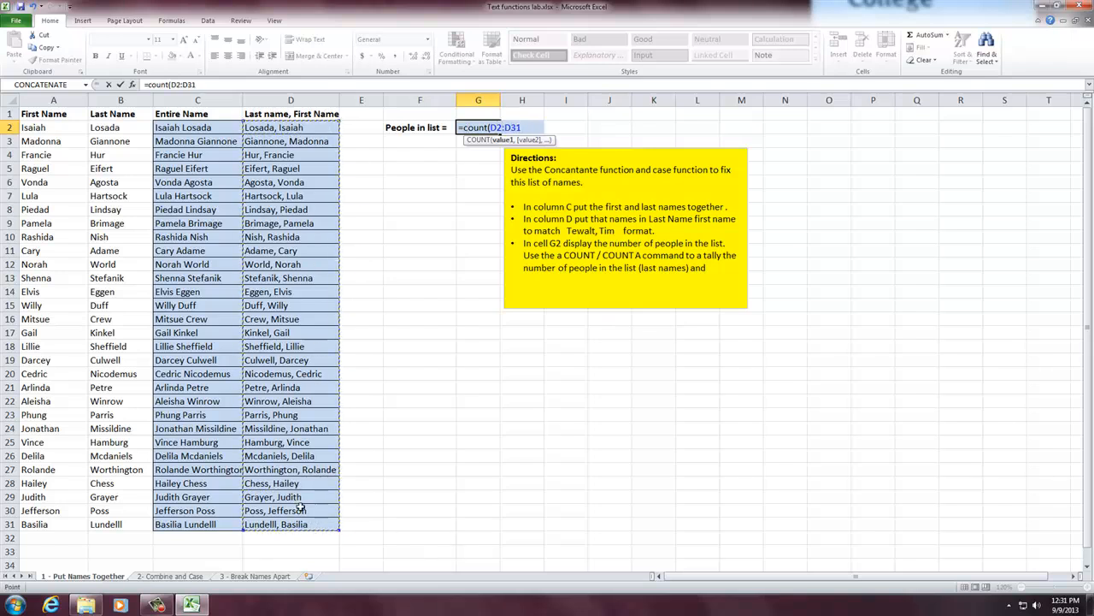
key(Return)
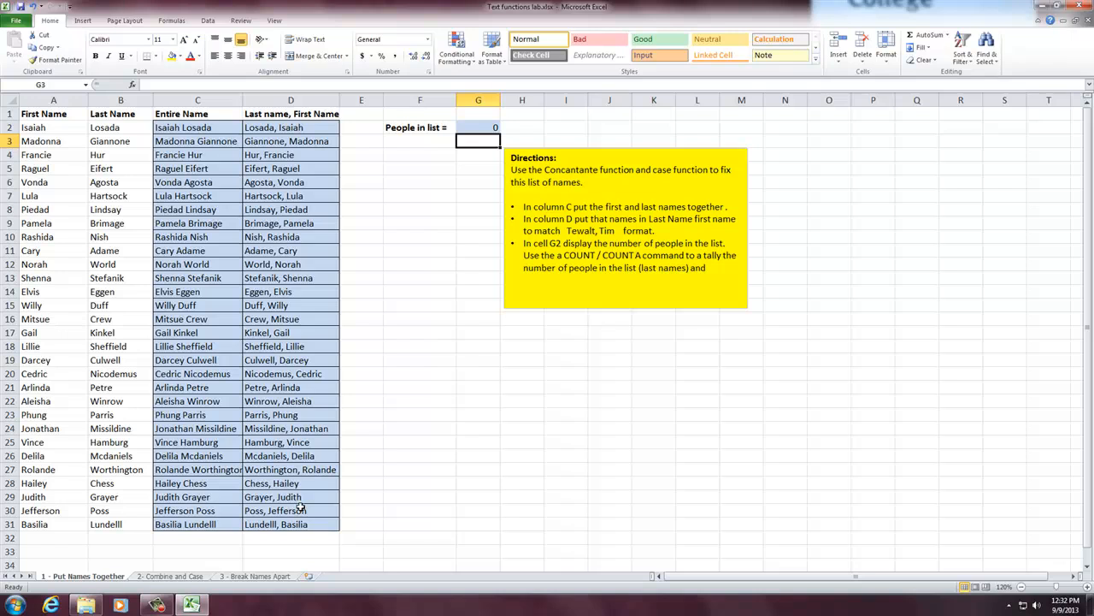
- Read the help article on the COUNT function used in G2, including its description, syntax, argument notes and examples
click(489, 126)
click(166, 85)
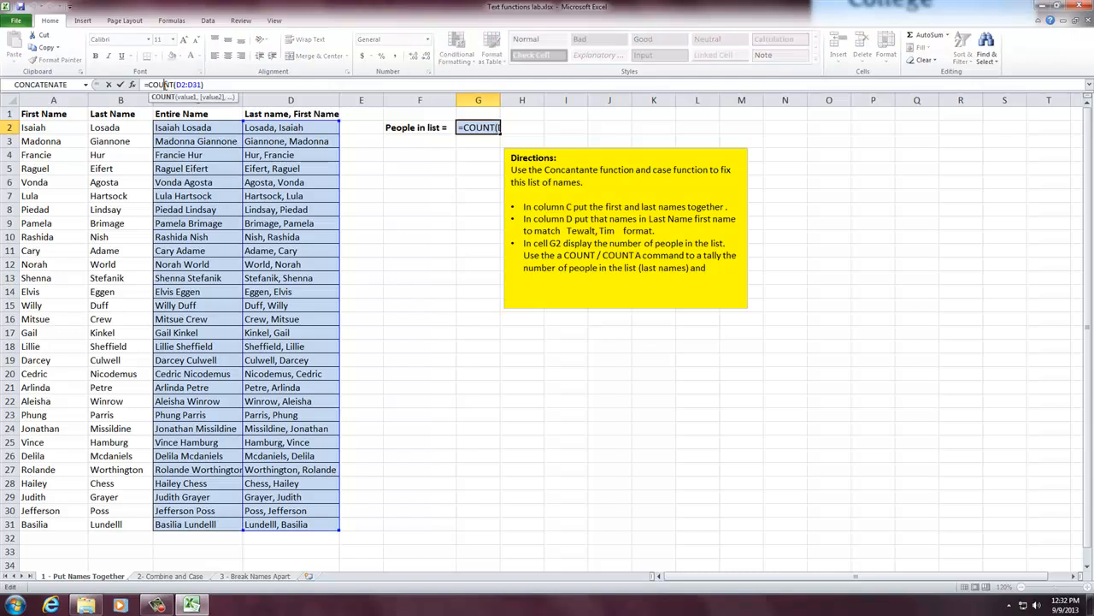
click(163, 96)
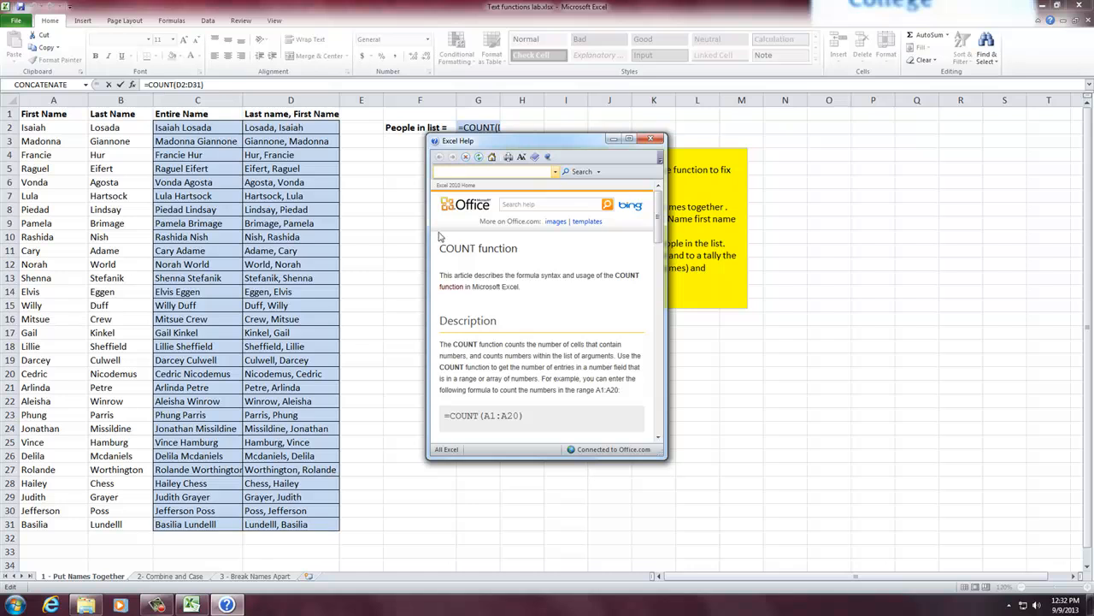
scroll(578, 341, down, 5)
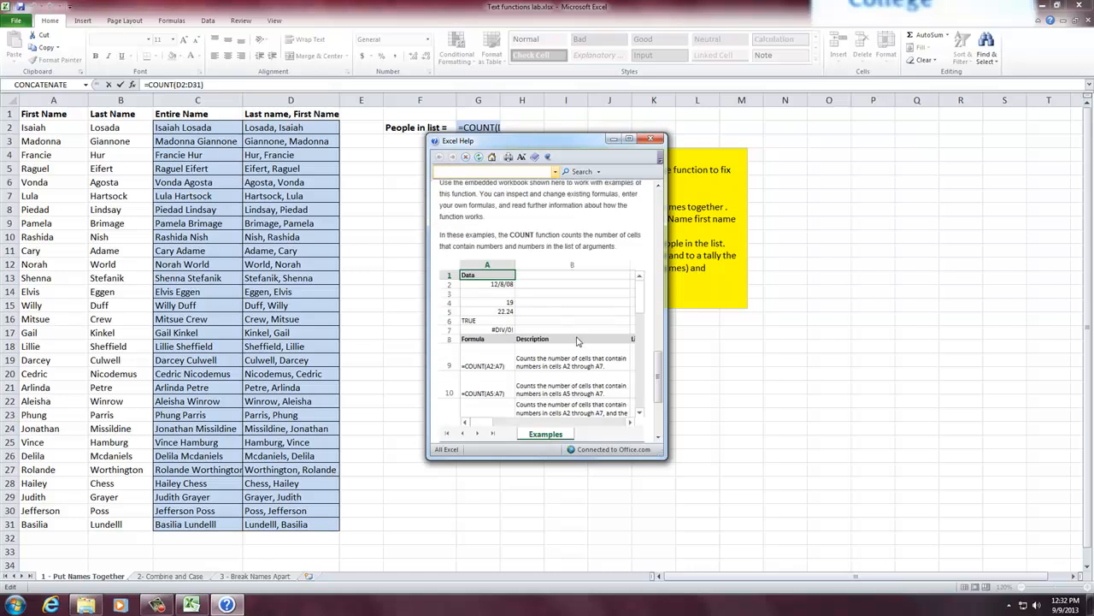
scroll(577, 341, down, 1)
scroll(577, 342, up, 6)
scroll(577, 341, up, 6)
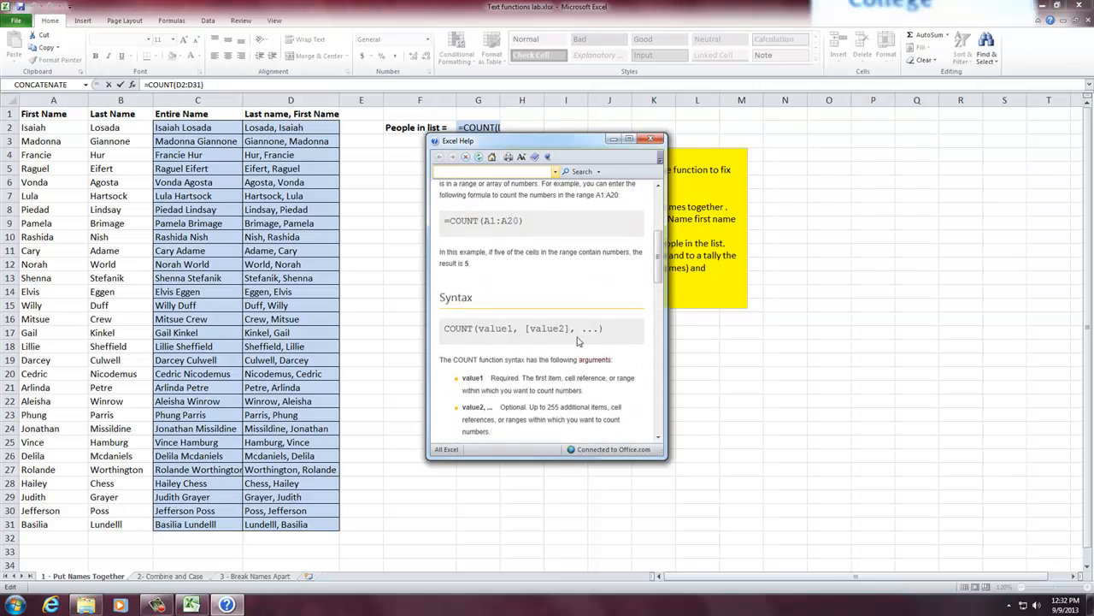
scroll(577, 341, down, 1)
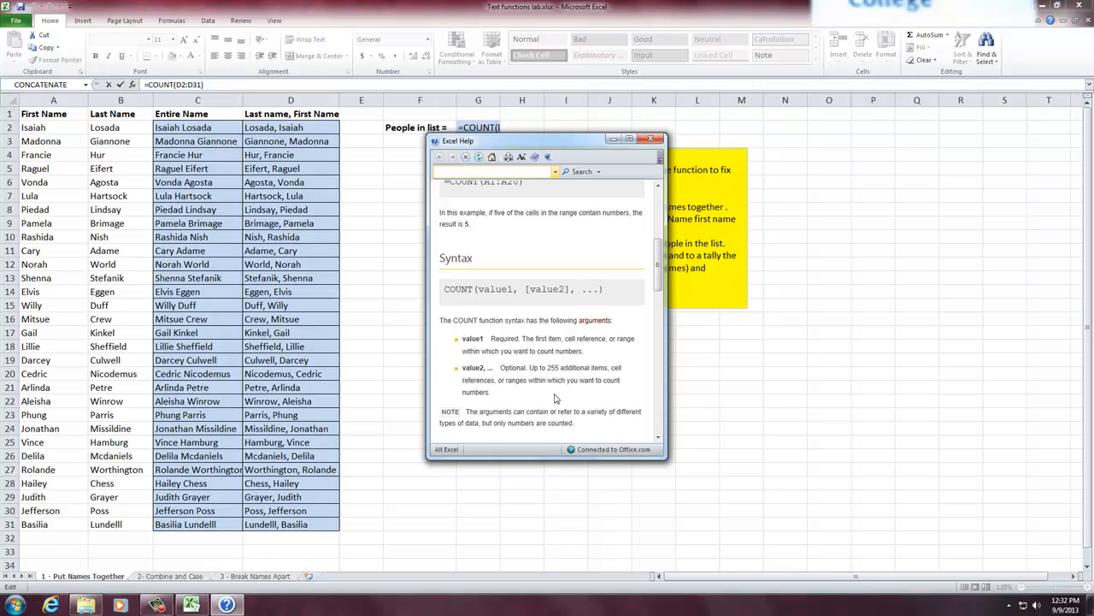
scroll(548, 411, up, 10)
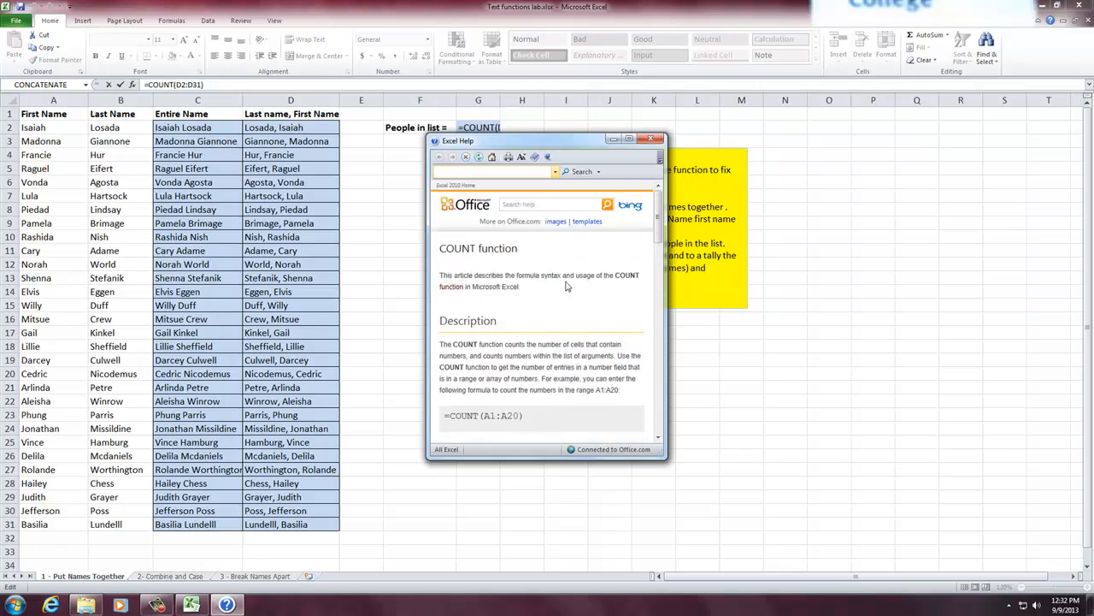
scroll(544, 335, down, 1)
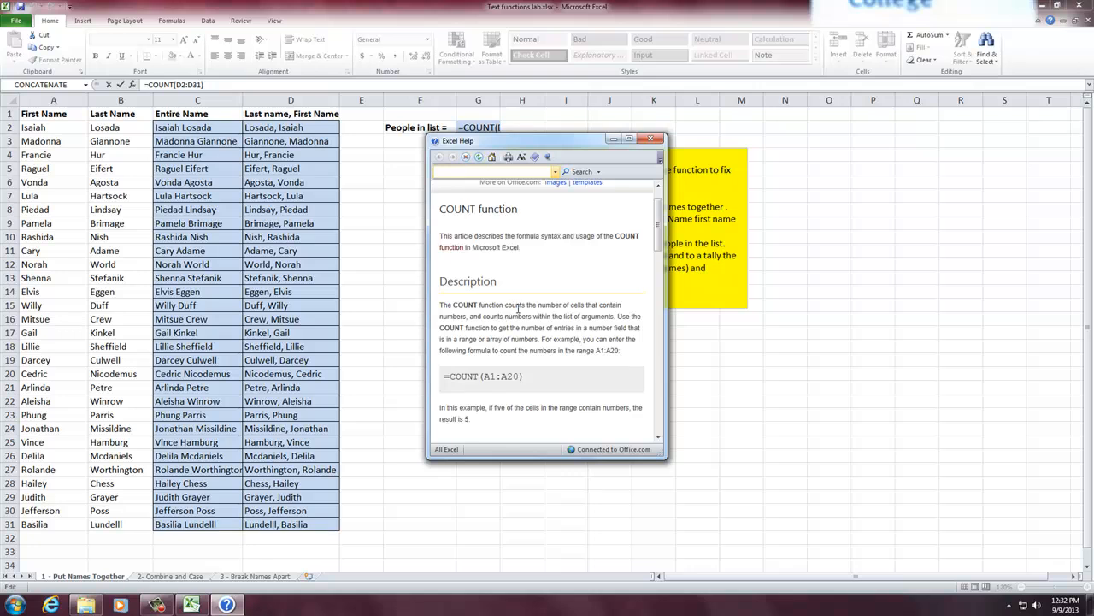
double_click(457, 317)
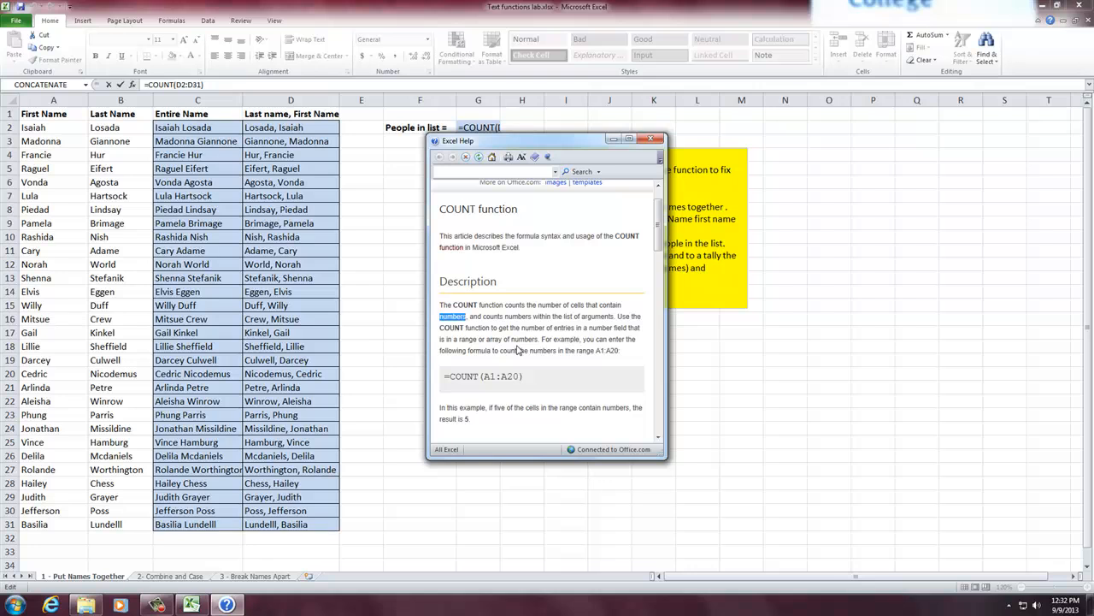
scroll(517, 351, down, 5)
scroll(517, 350, down, 10)
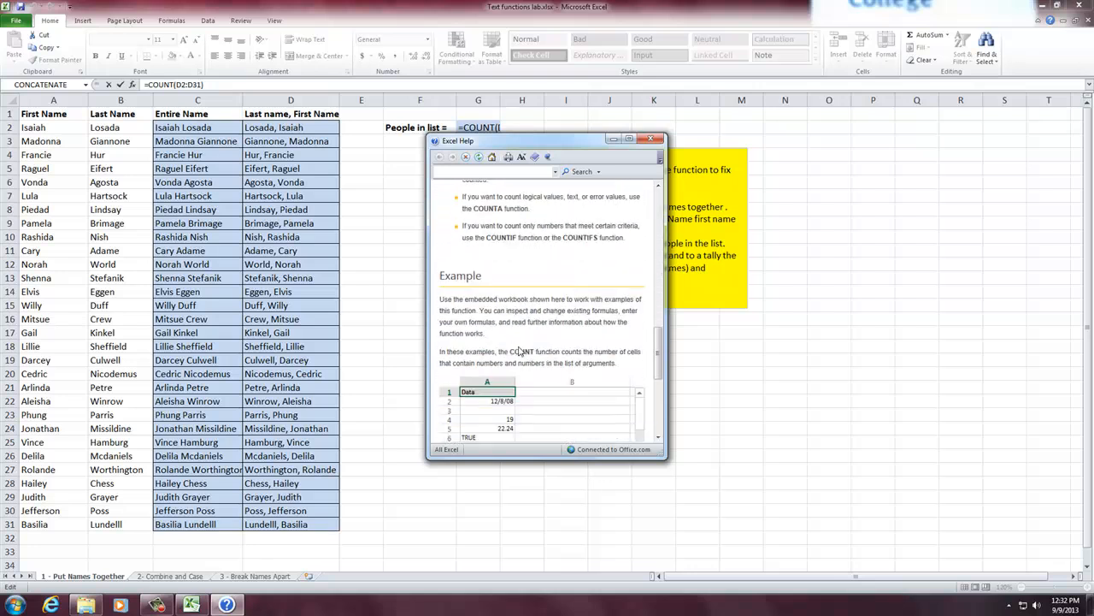
scroll(517, 351, down, 8)
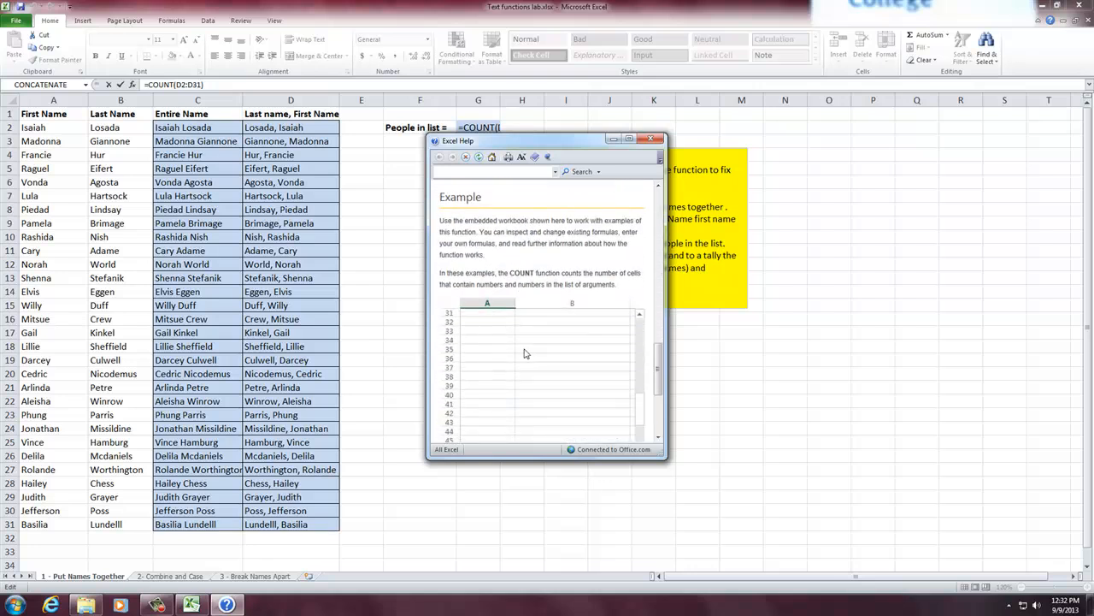
click(656, 135)
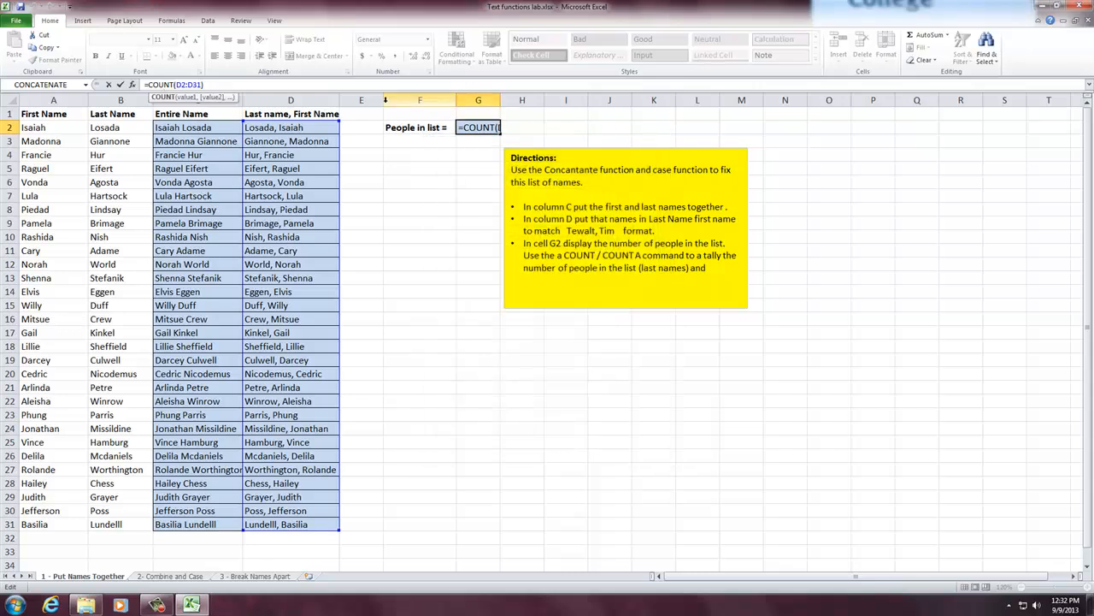
- Change the function in G2 from COUNT to COUNTA, keeping the range D2:D31
click(174, 85)
text(a)
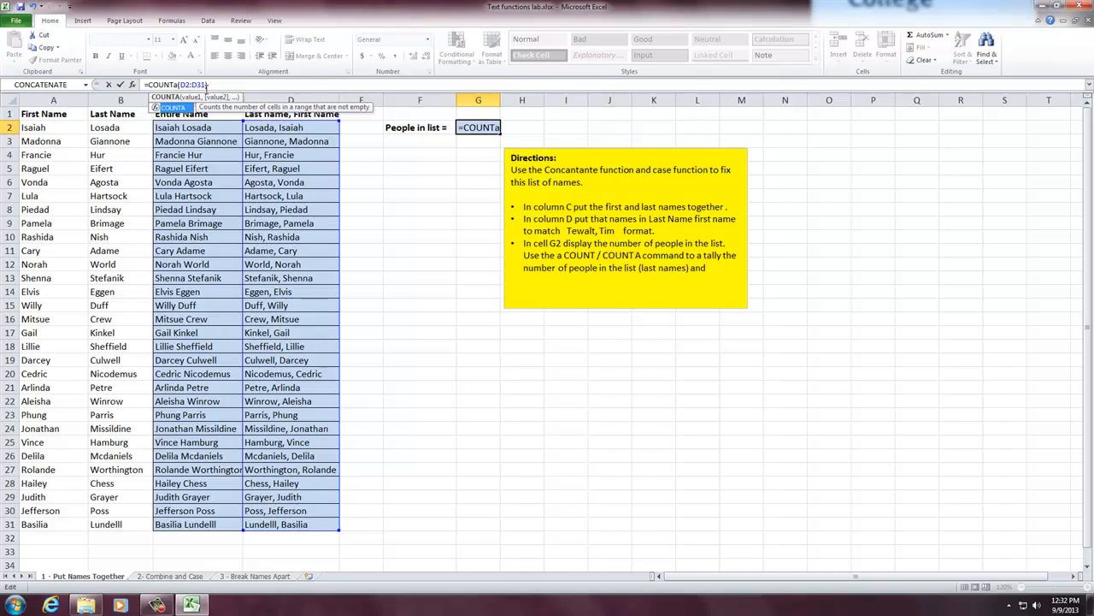
key(Return)
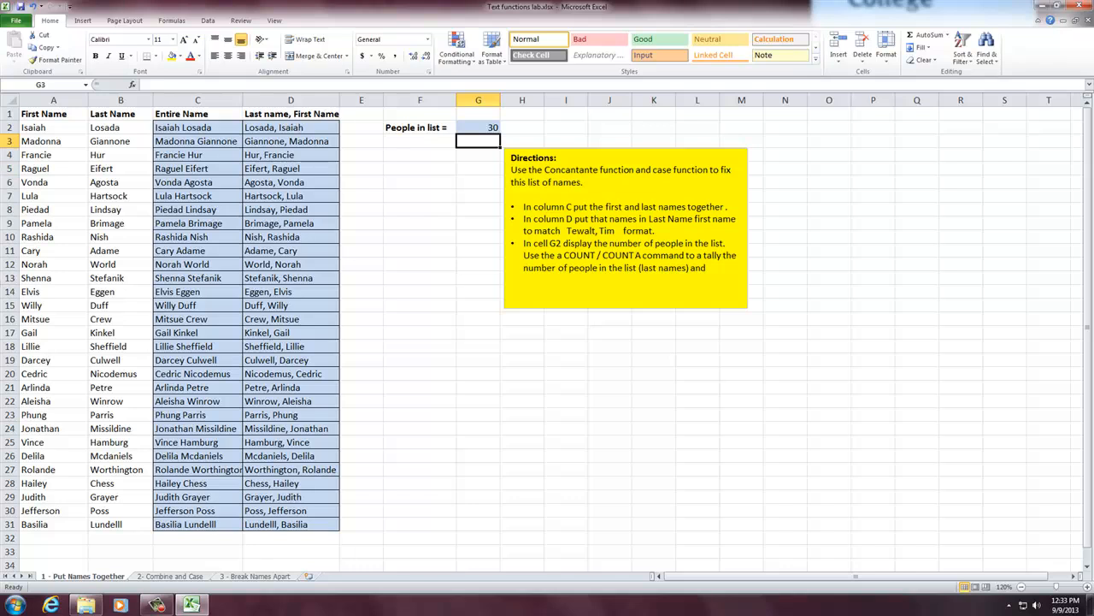
- Look over the Combine and Case and Break Names Apart worksheets, and check the directions box on Put Names Together
click(178, 578)
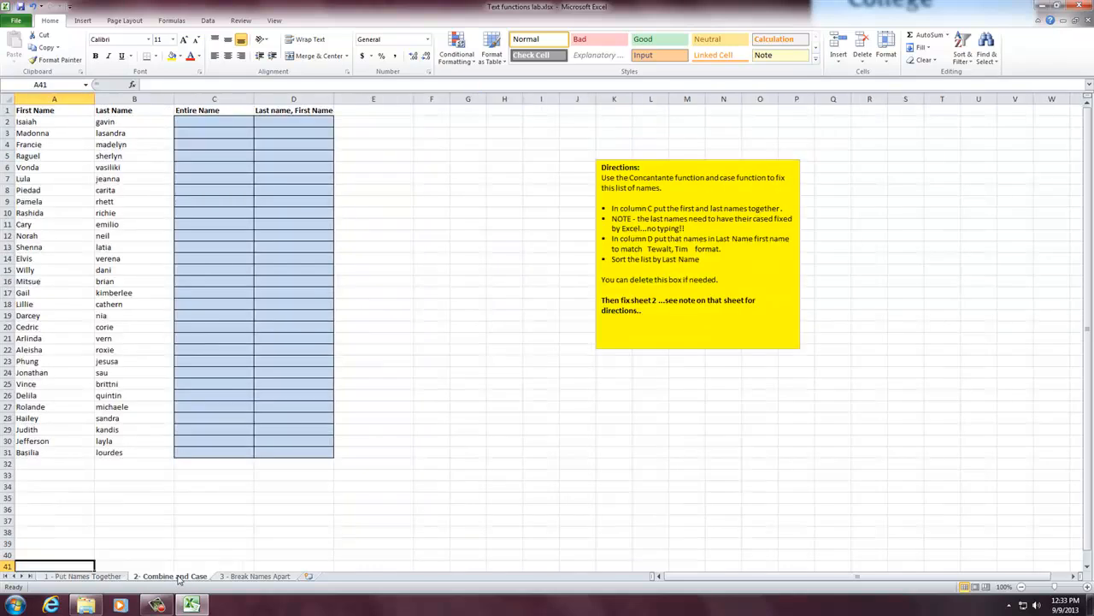
click(261, 578)
click(179, 578)
click(92, 576)
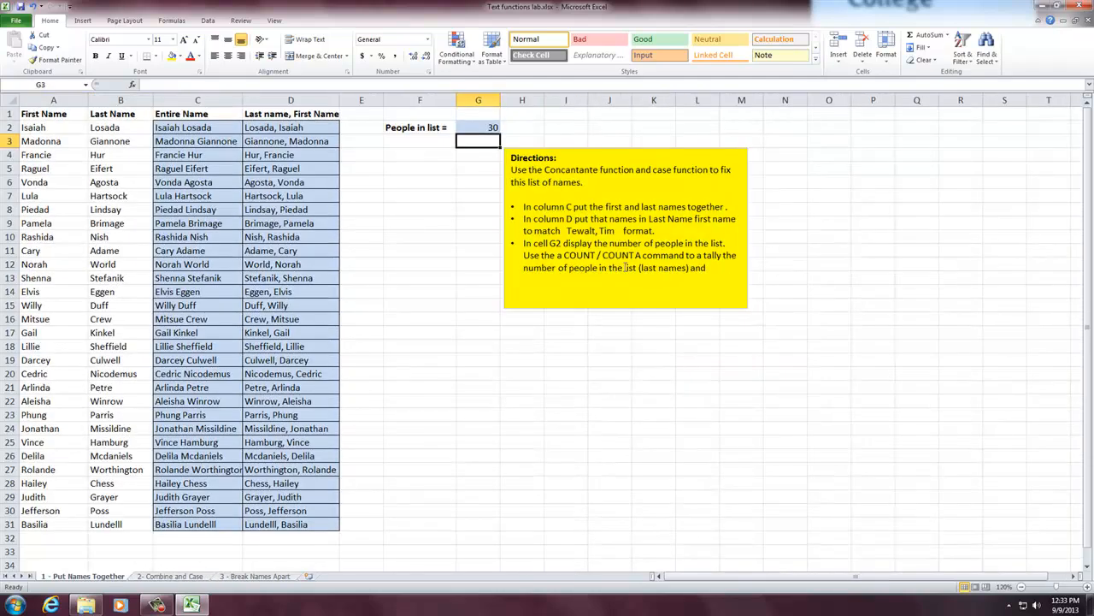
click(625, 268)
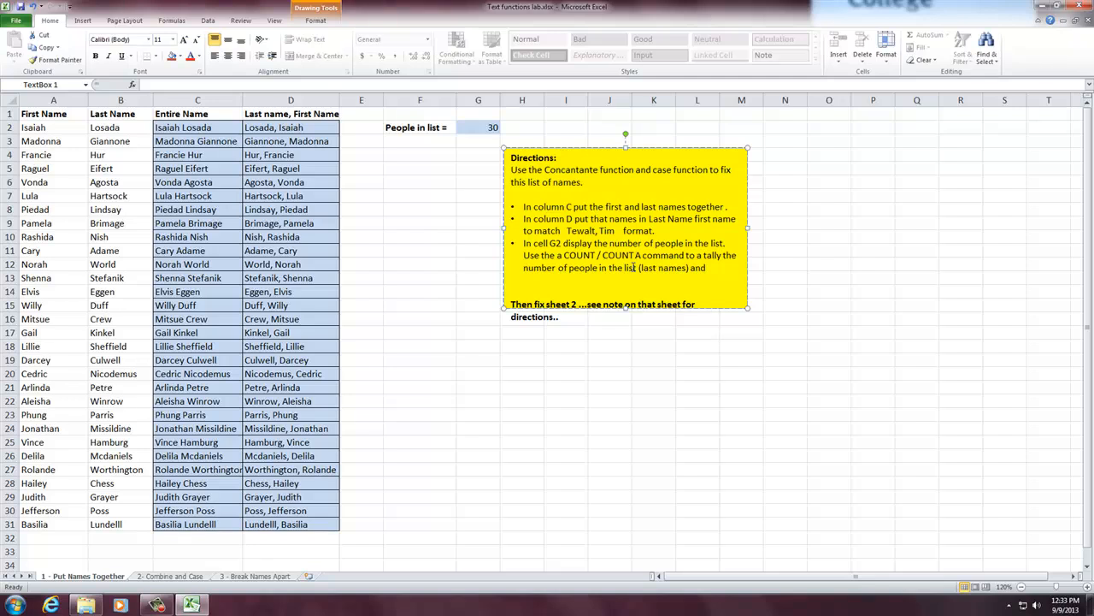
- Extend the yellow directions box on Put Names Together downward so its fill covers the last line of text
click(463, 357)
click(681, 242)
drag(627, 309, 628, 340)
click(469, 342)
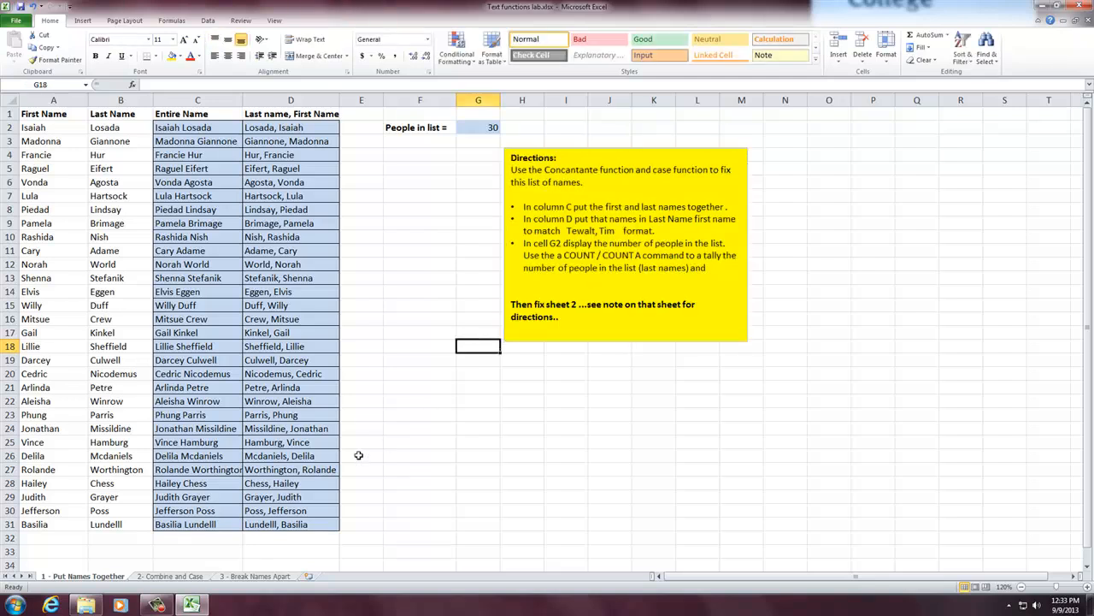
- Review the blank columns and directions on the Combine and Case and Break Names Apart worksheets, and return to Put Names Together
click(182, 576)
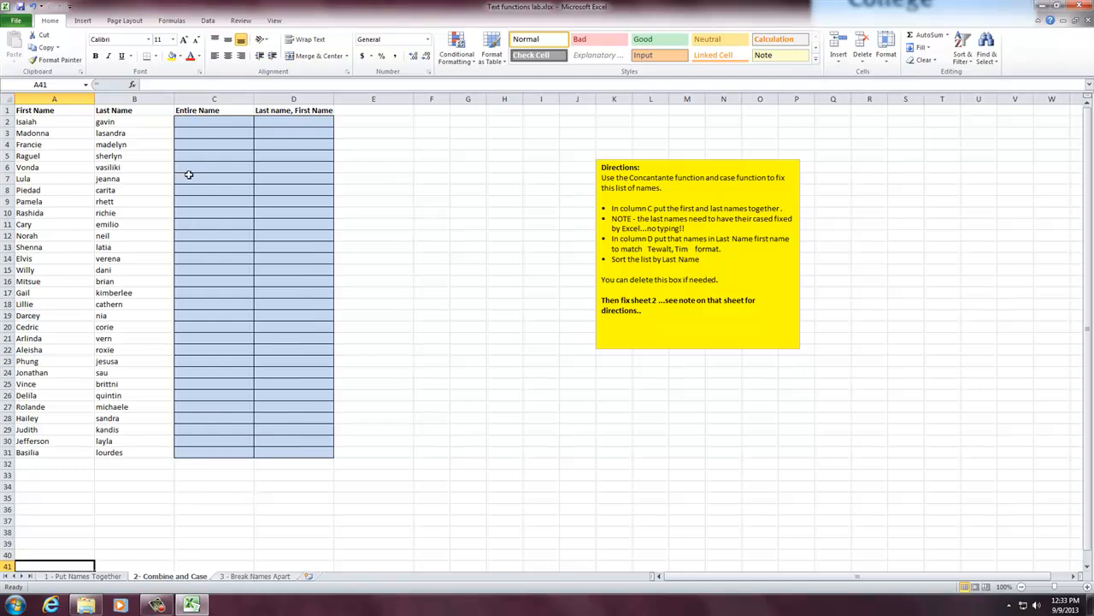
click(267, 577)
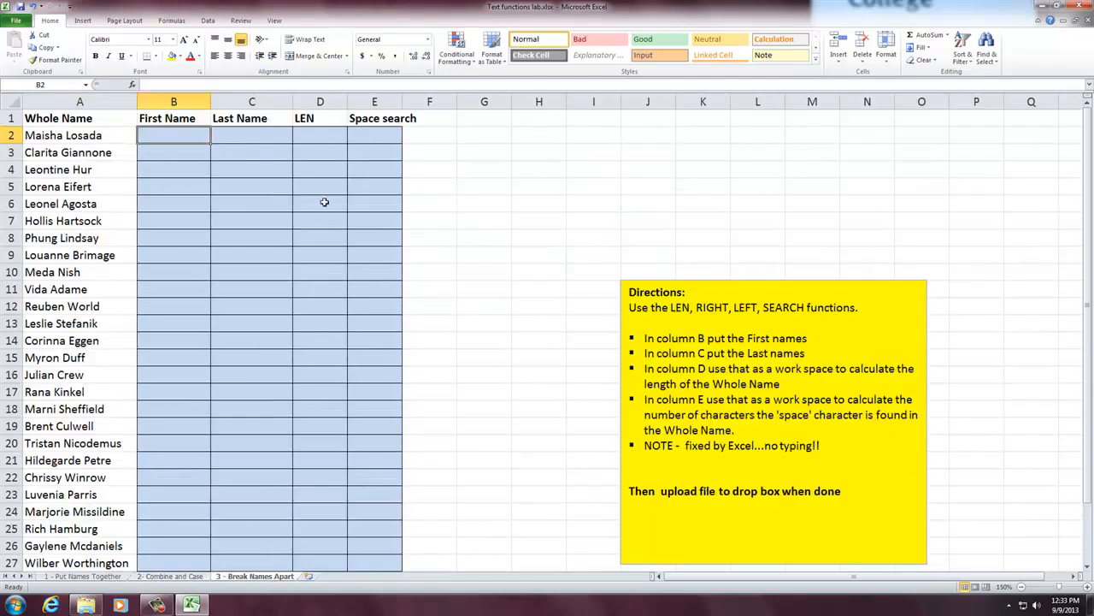
click(85, 578)
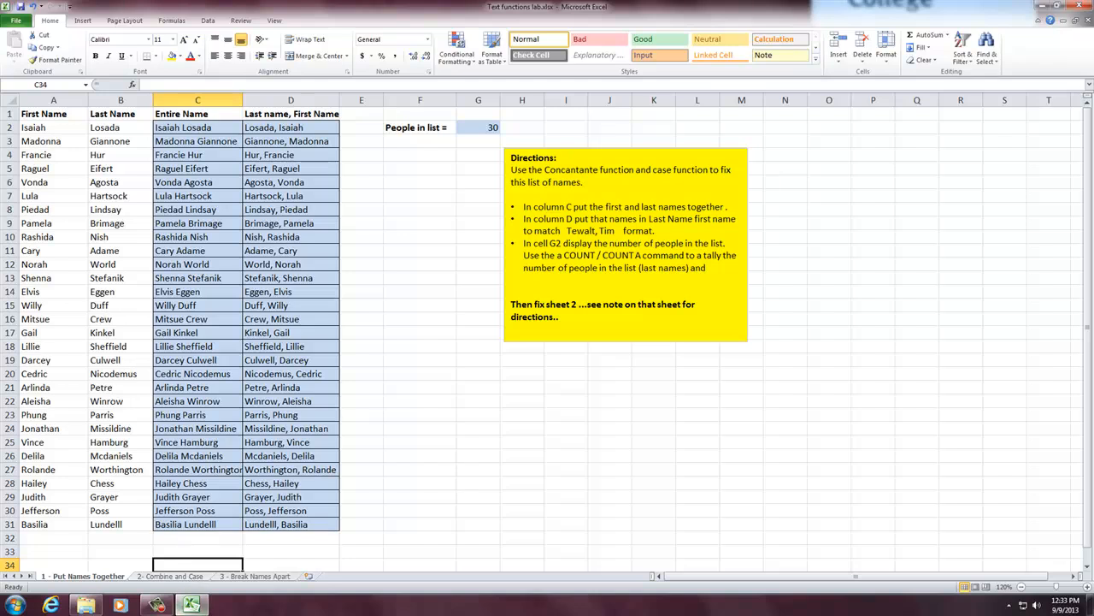
mouse_move(163, 609)
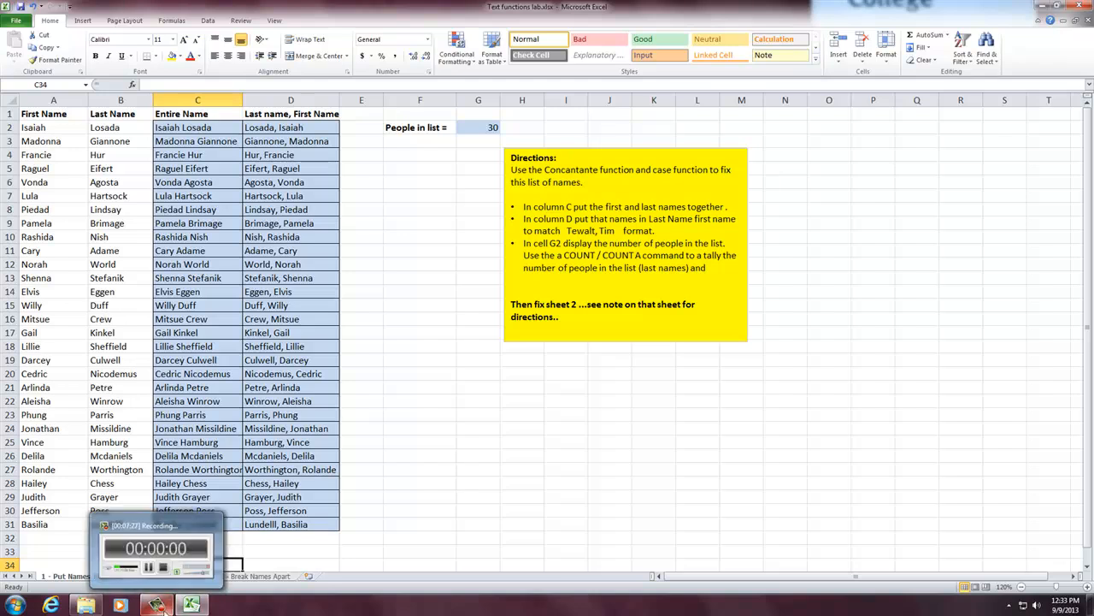
click(161, 607)
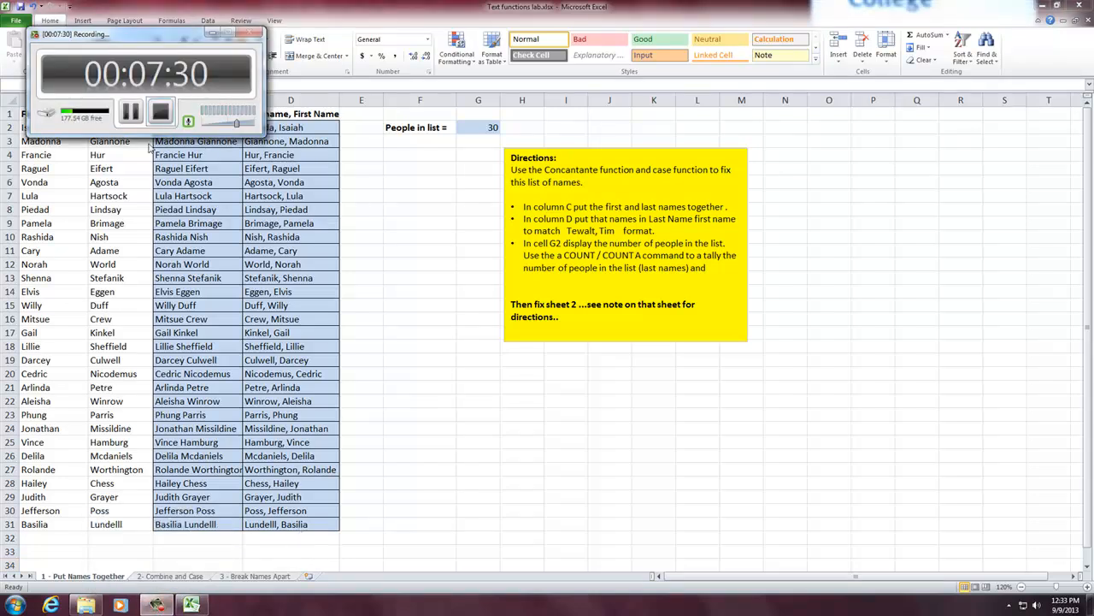